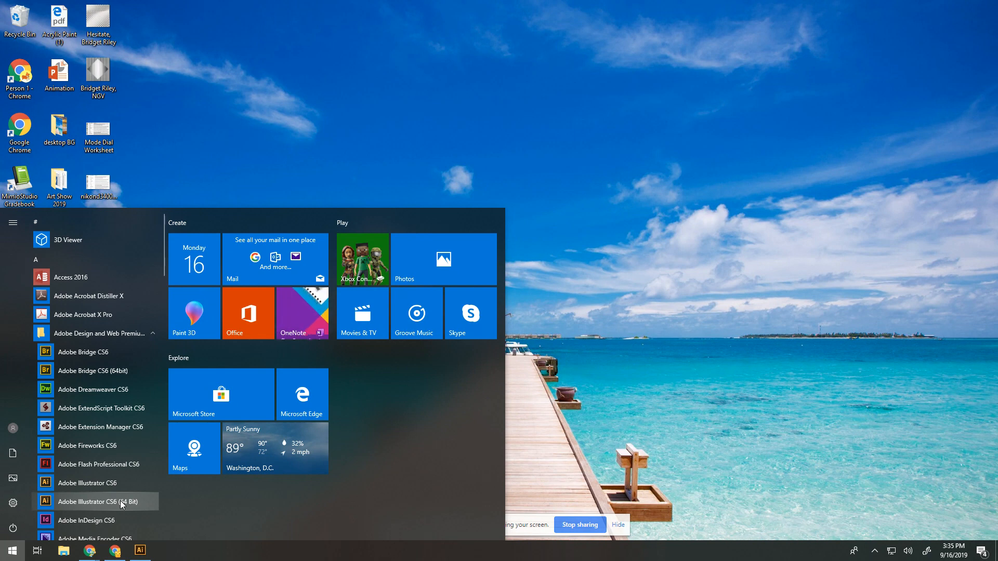
Switch to Illustrator and start a new document named "Fun with Shapes 2" with the Print profile.
mouse_move(140, 550)
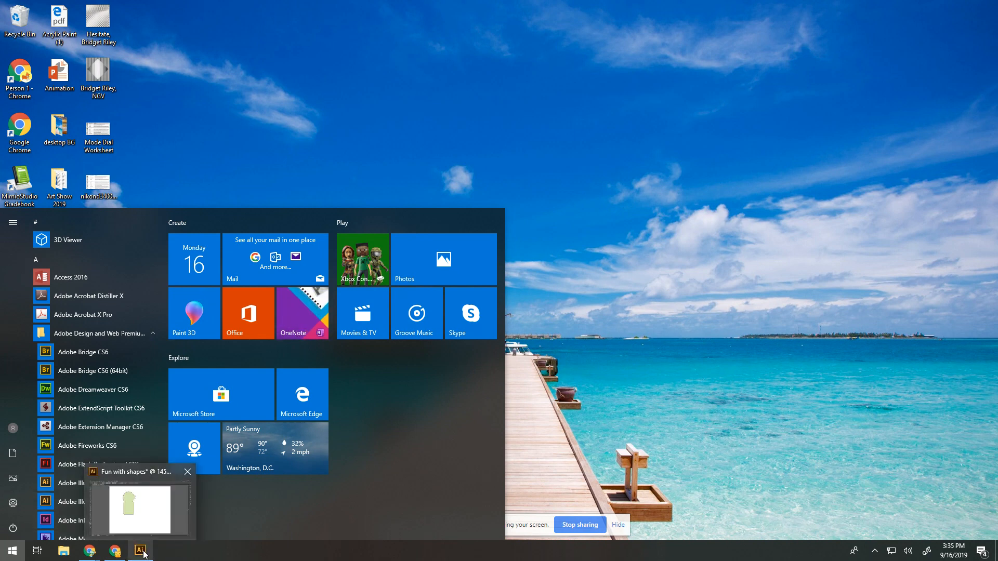
left_click(146, 533)
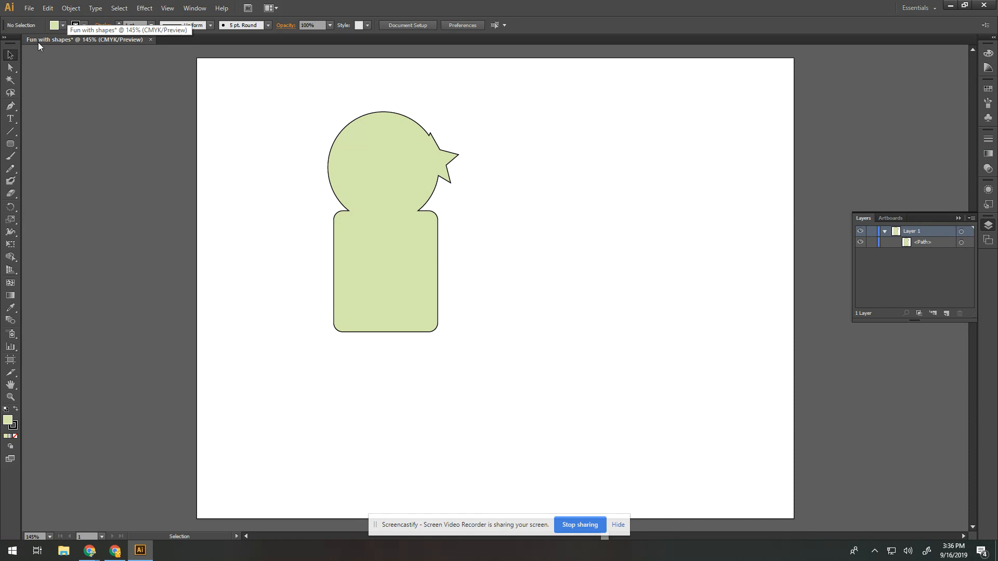
left_click(30, 9)
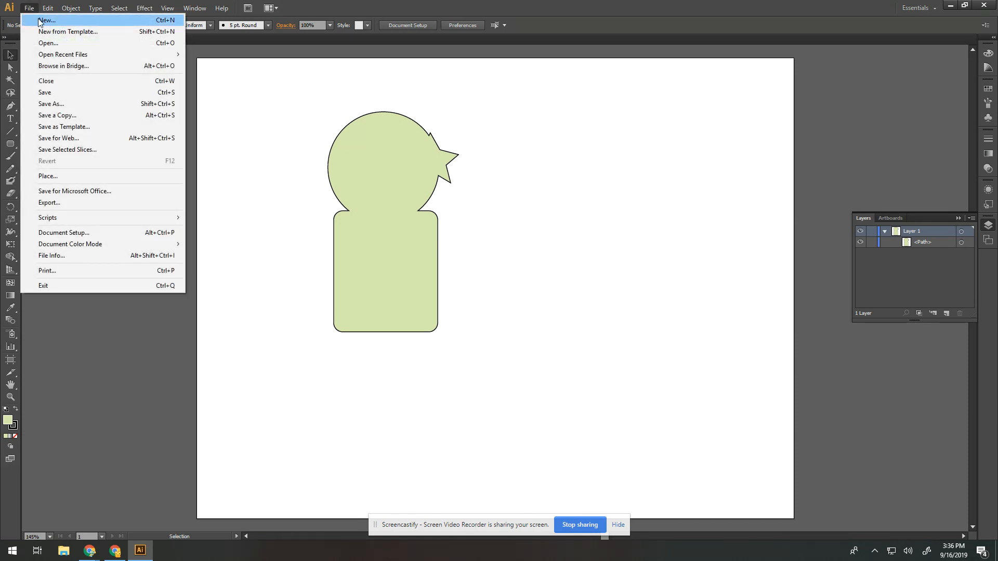
left_click(40, 21)
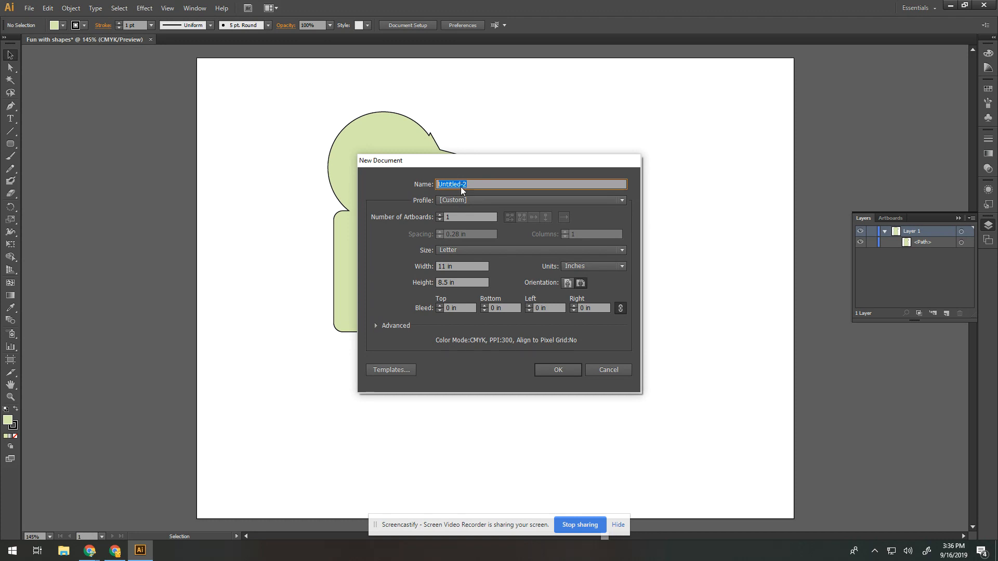
type("Fun with Shapes 2")
left_click(468, 198)
left_click(459, 229)
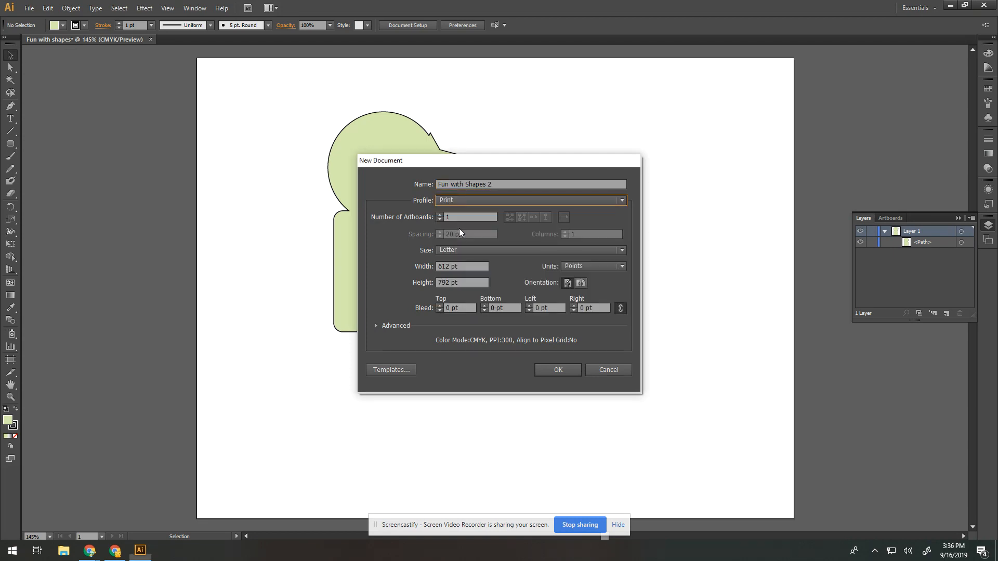
left_click(445, 203)
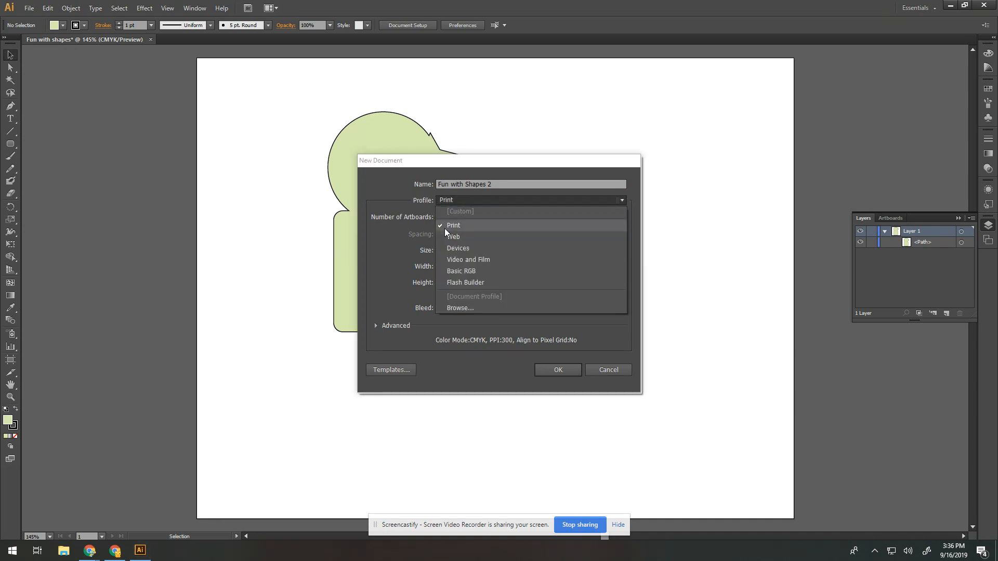
left_click(448, 224)
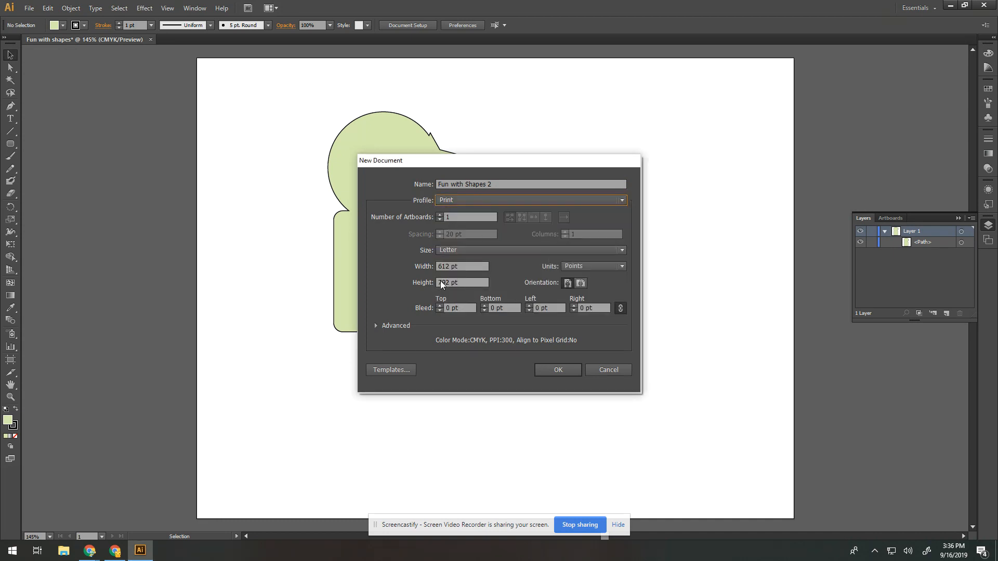
Set the new document's units to inches and its orientation to landscape, and create it.
left_click(573, 267)
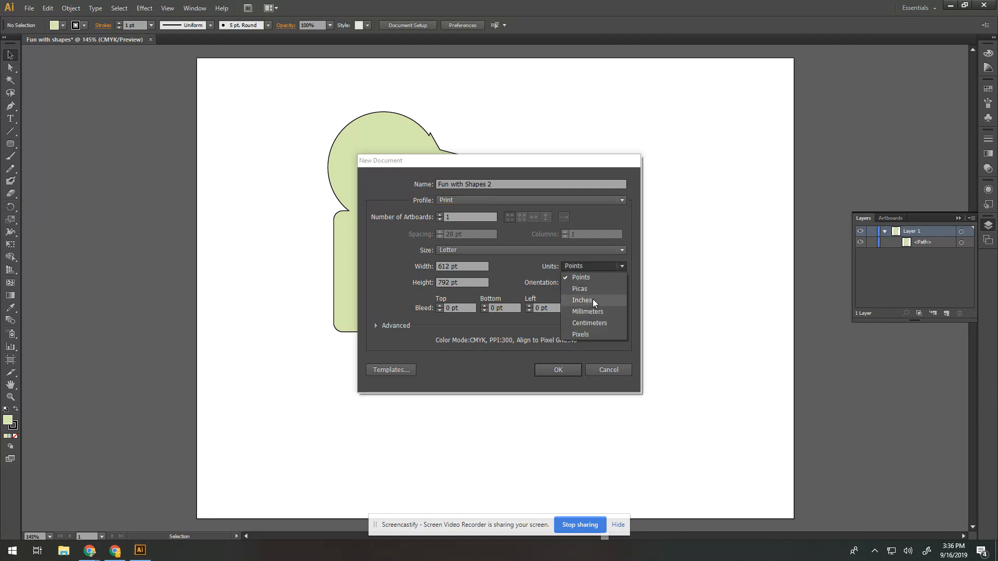
left_click(593, 300)
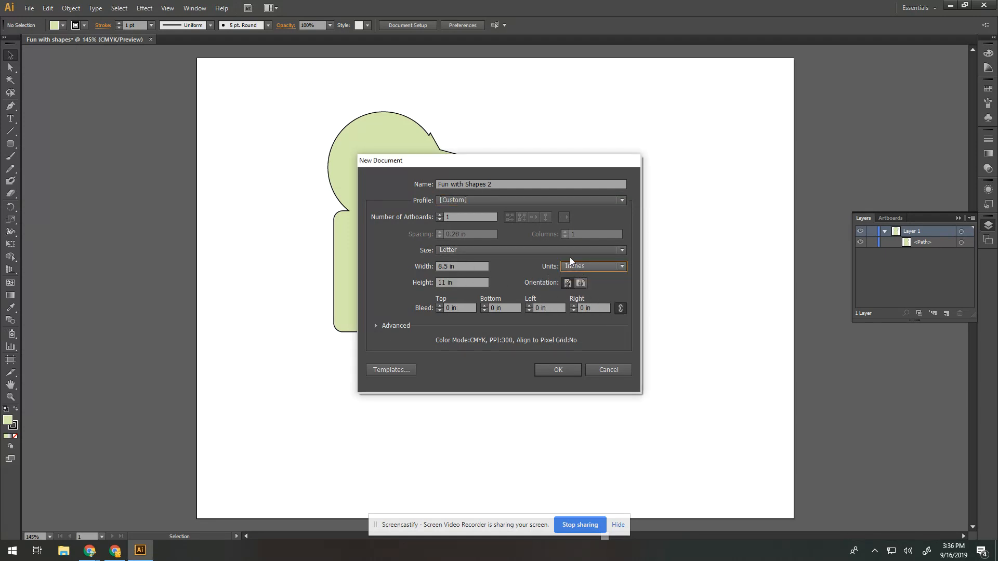
left_click(581, 284)
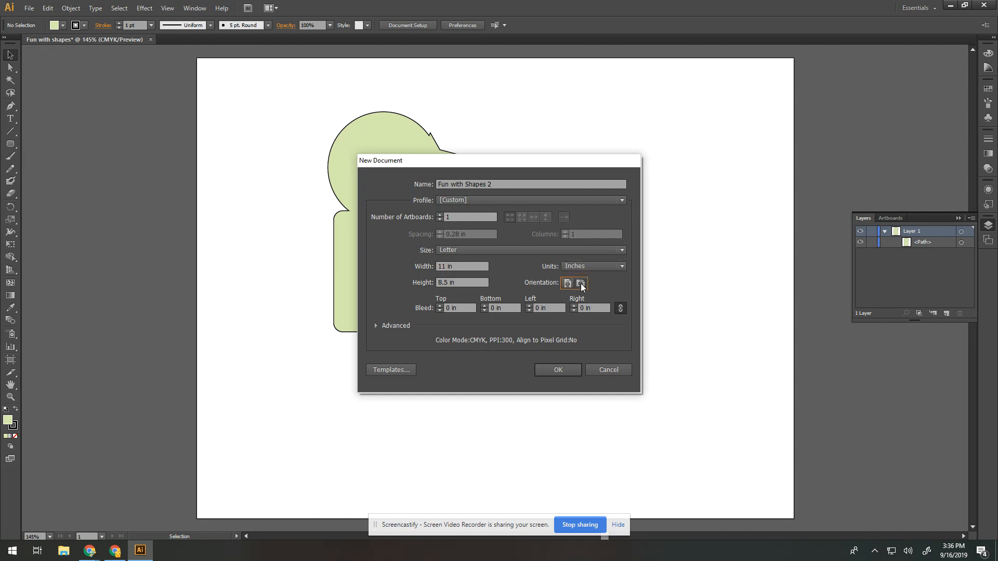
left_click(555, 370)
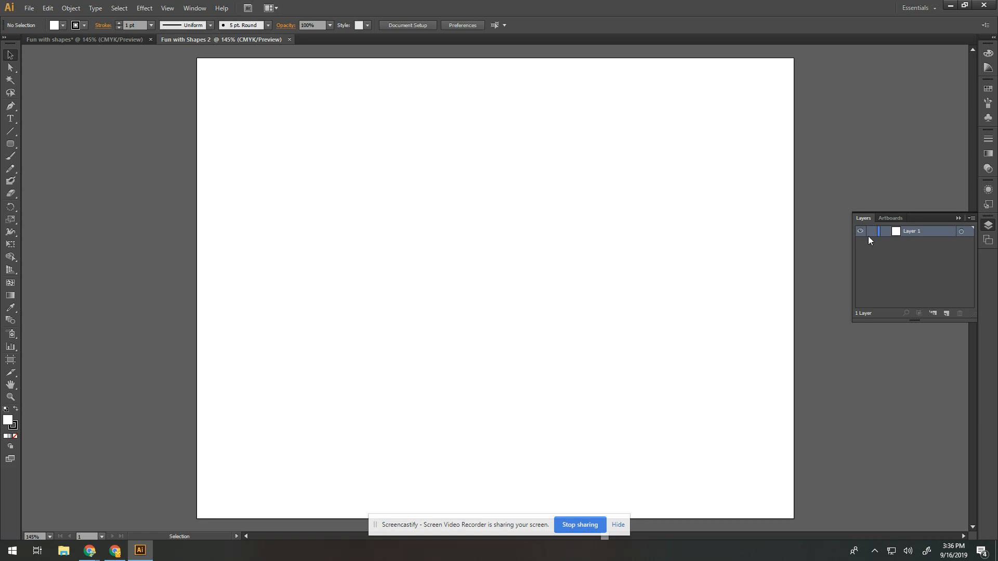
Add a second layer to the document and delete it again.
left_click(946, 313)
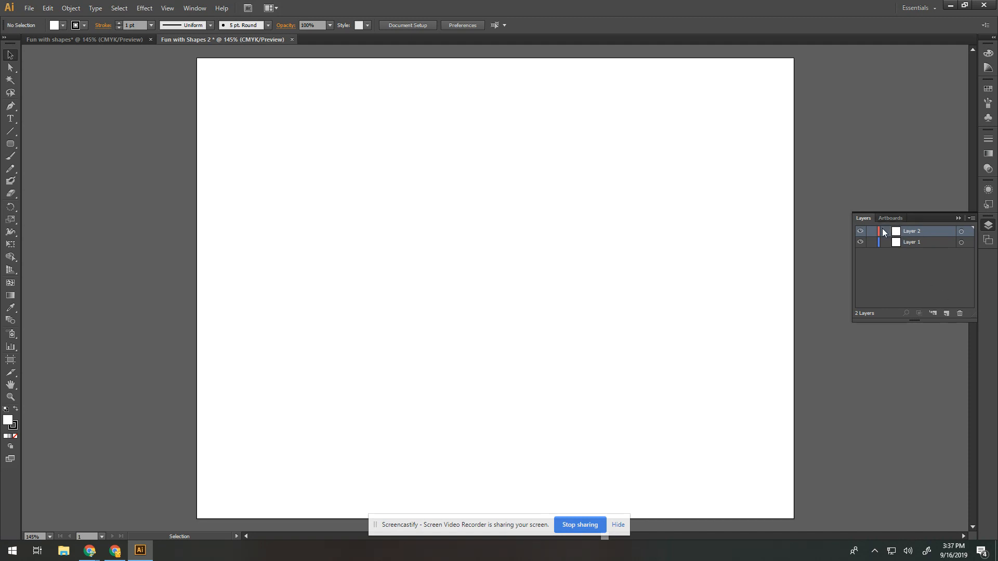
left_click(959, 314)
left_click(818, 242)
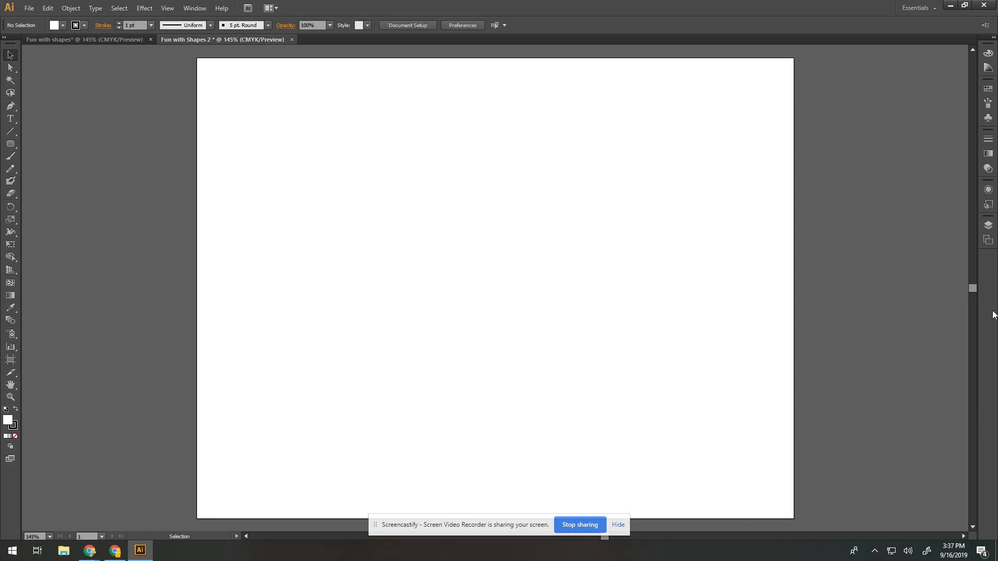
left_click(988, 227)
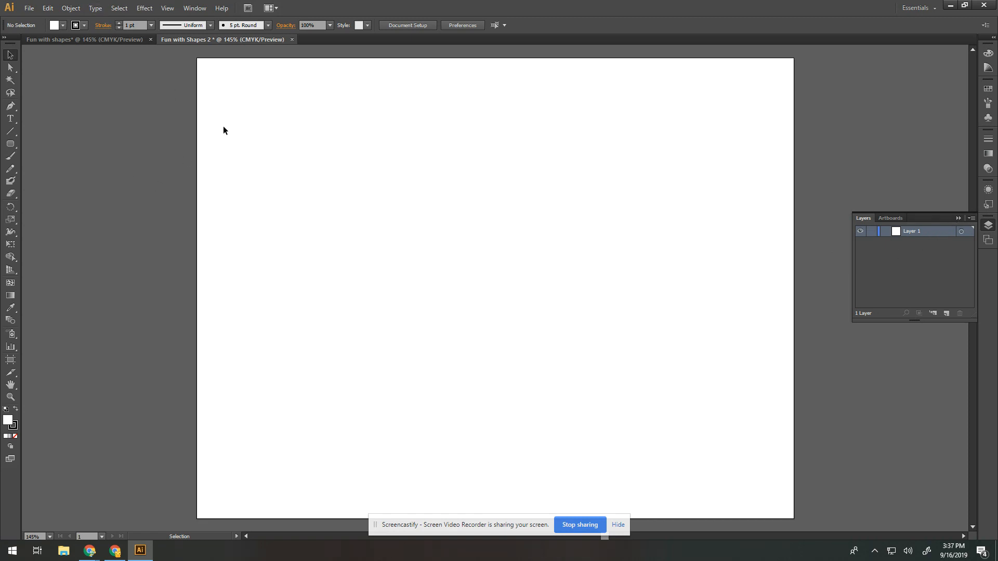
Draw a tall rectangle about 0.86 by 4.0 in near the artboard's upper left and an ellipse about 2.8 by 1.5 in right of it.
left_click(10, 146)
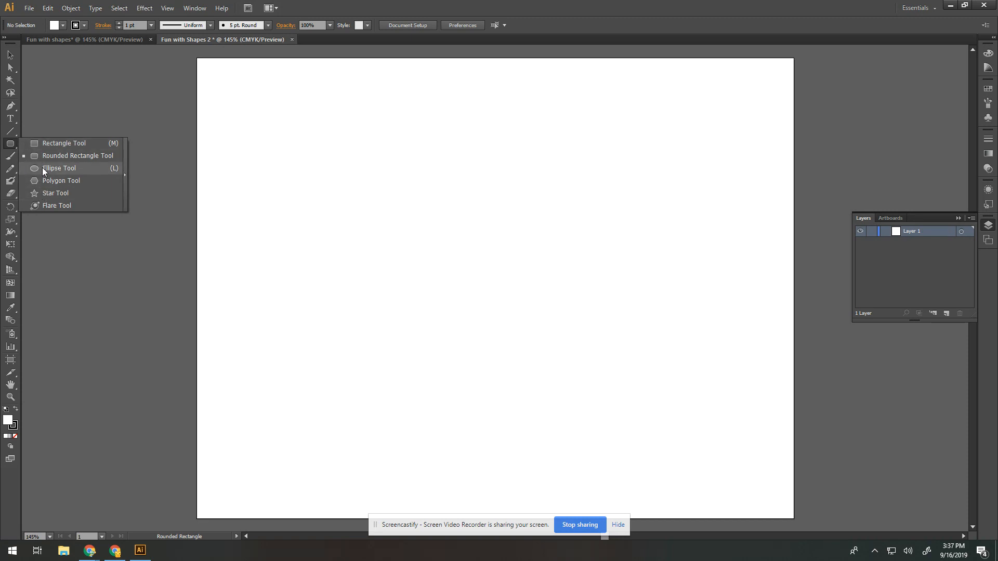
left_click(43, 144)
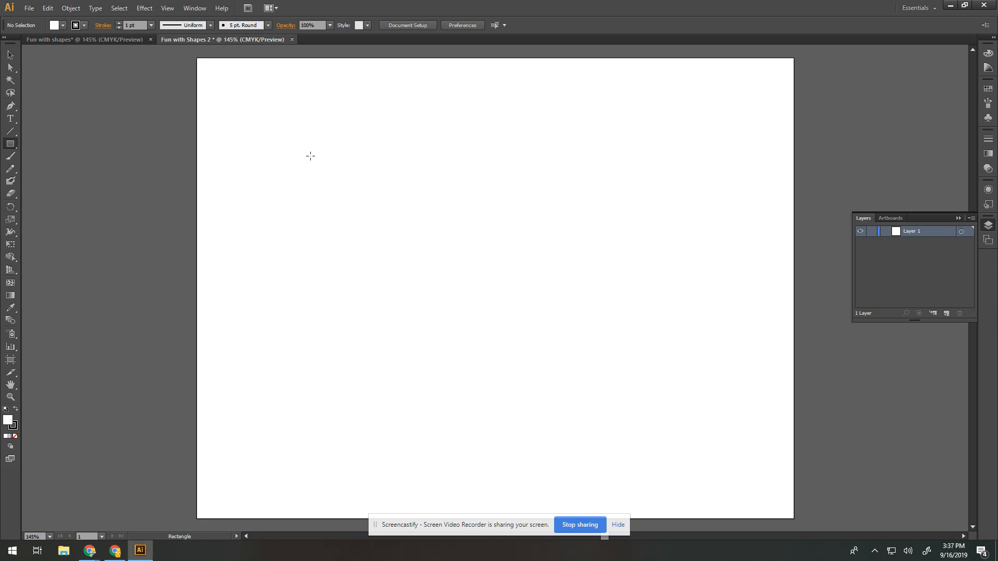
left_click_drag(11, 146, 43, 146)
left_click_drag(250, 92, 296, 309)
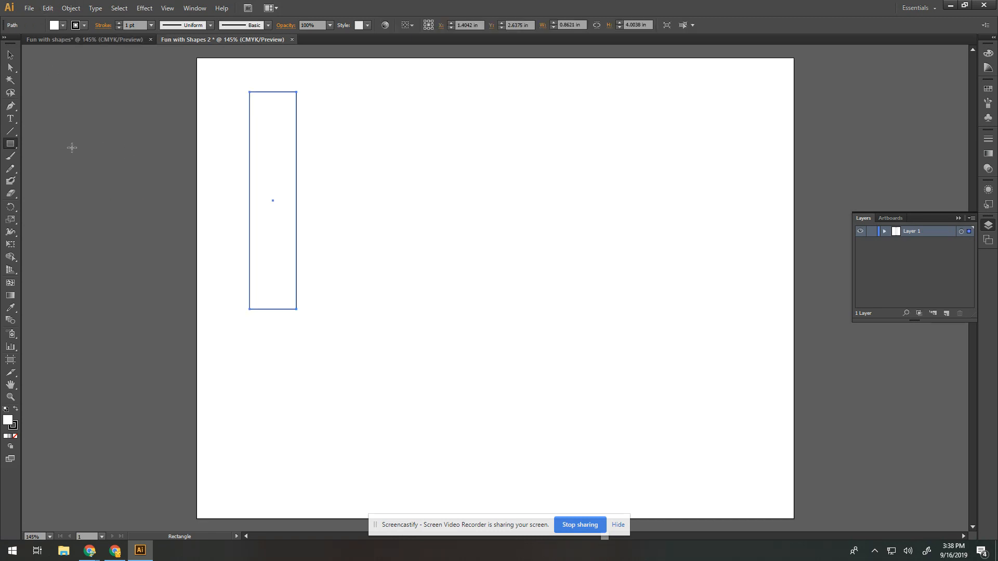
left_click_drag(11, 146, 34, 168)
left_click_drag(390, 133, 543, 215)
Draw a five-pointed star about 3.4 by 3.5 in overlapping the rectangle and ellipse, and a hexagon about 2.5 by 2.8 in right of it.
left_click_drag(10, 144, 61, 198)
left_click_drag(370, 248, 458, 303)
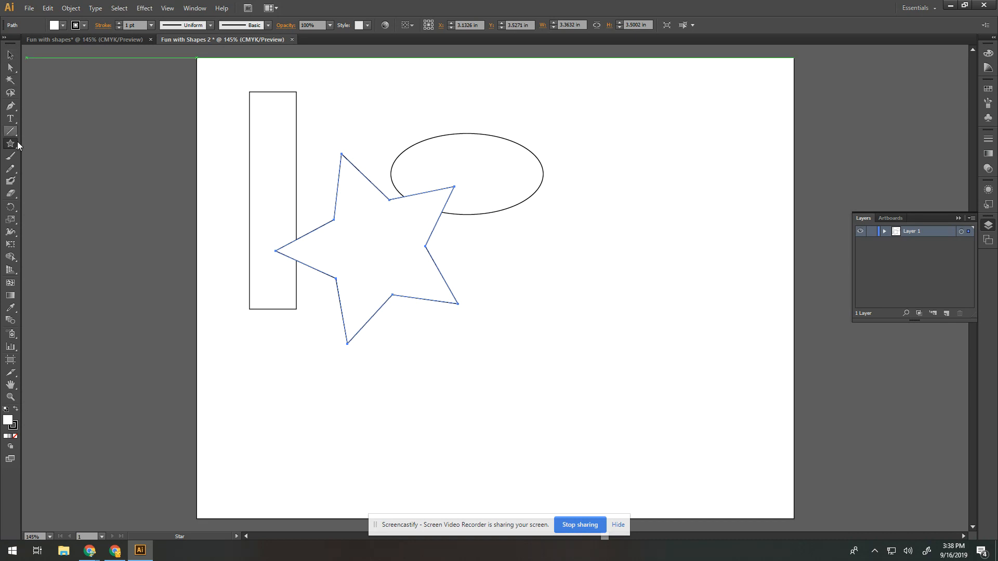
left_click_drag(11, 144, 61, 181)
left_click_drag(554, 248, 614, 294)
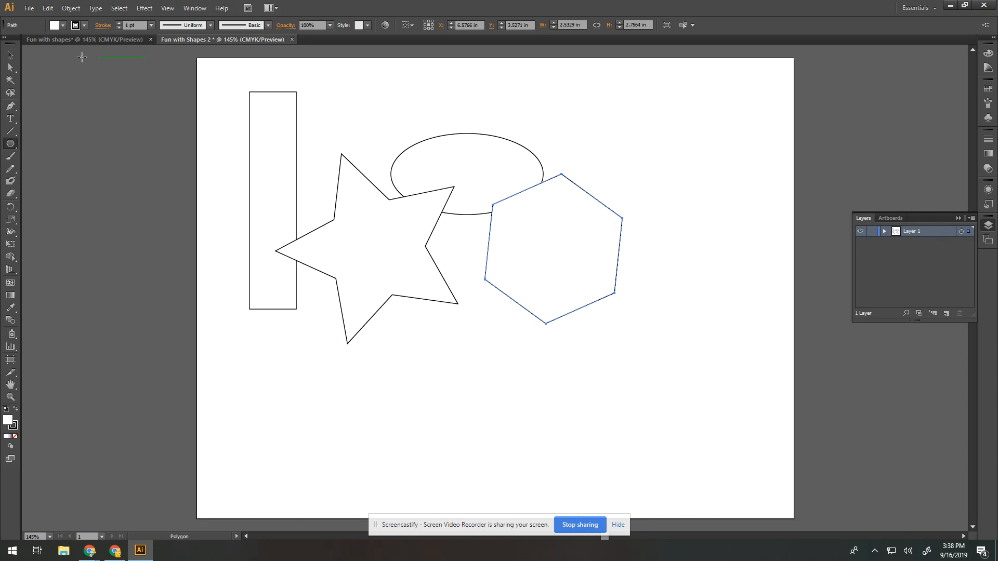
Expand Layer 1 to examine its paths, targeting the star, ellipse and rectangle in turn.
left_click(10, 55)
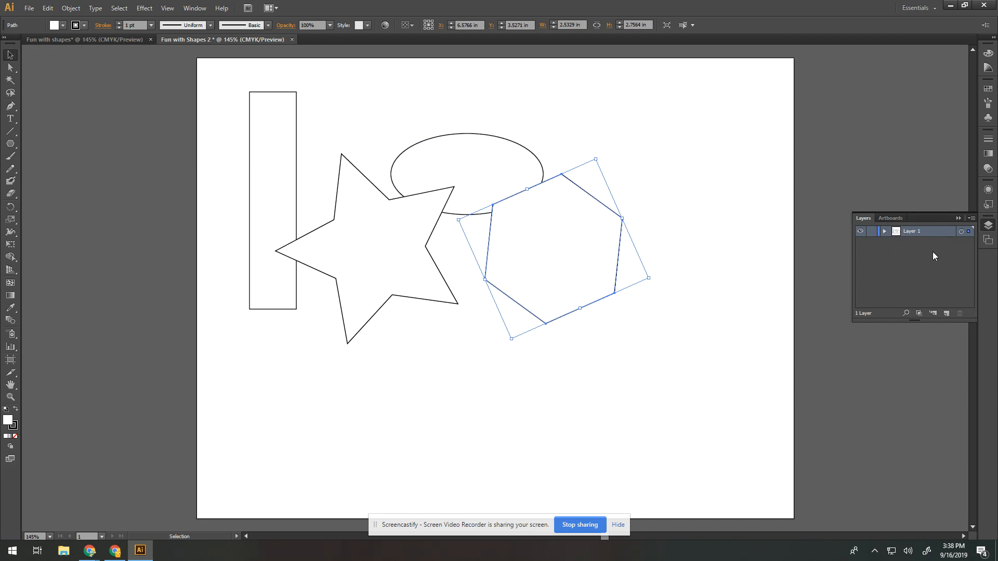
left_click(885, 232)
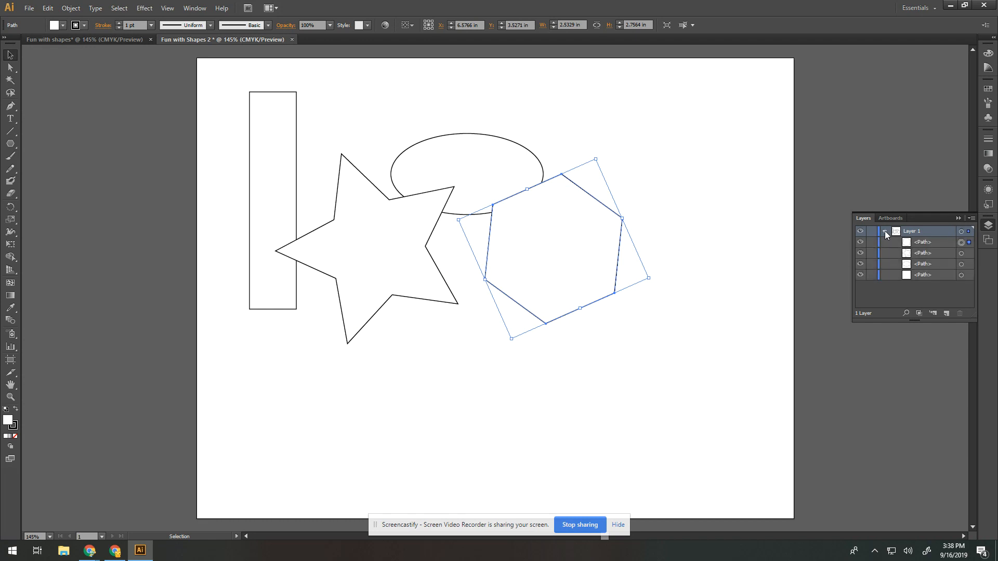
left_click(919, 245)
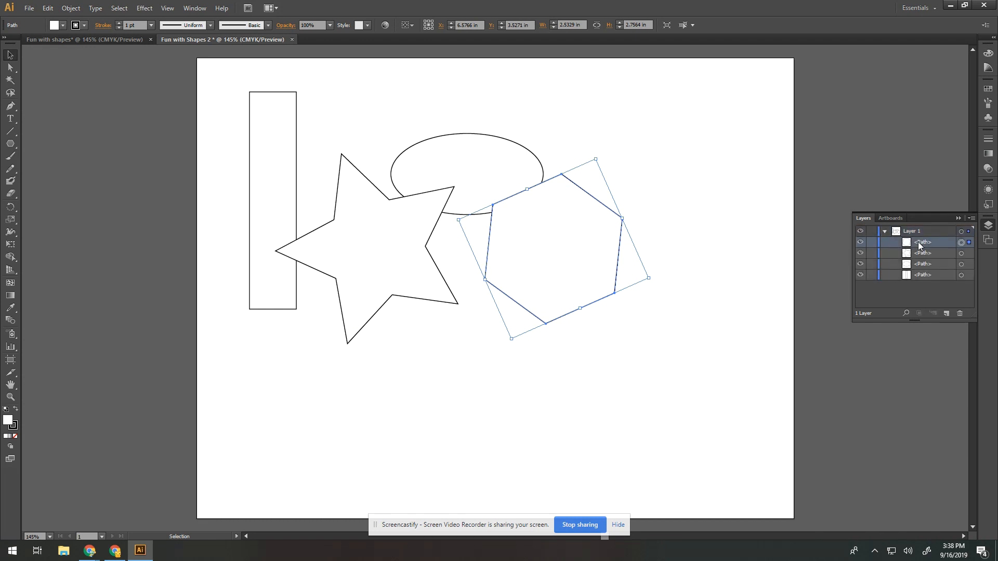
left_click(918, 254)
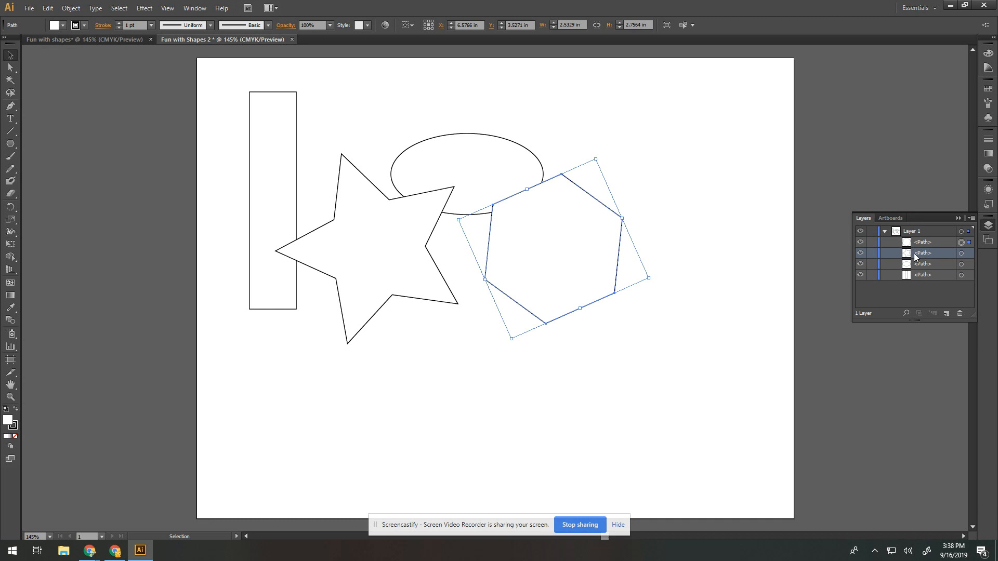
left_click(917, 265)
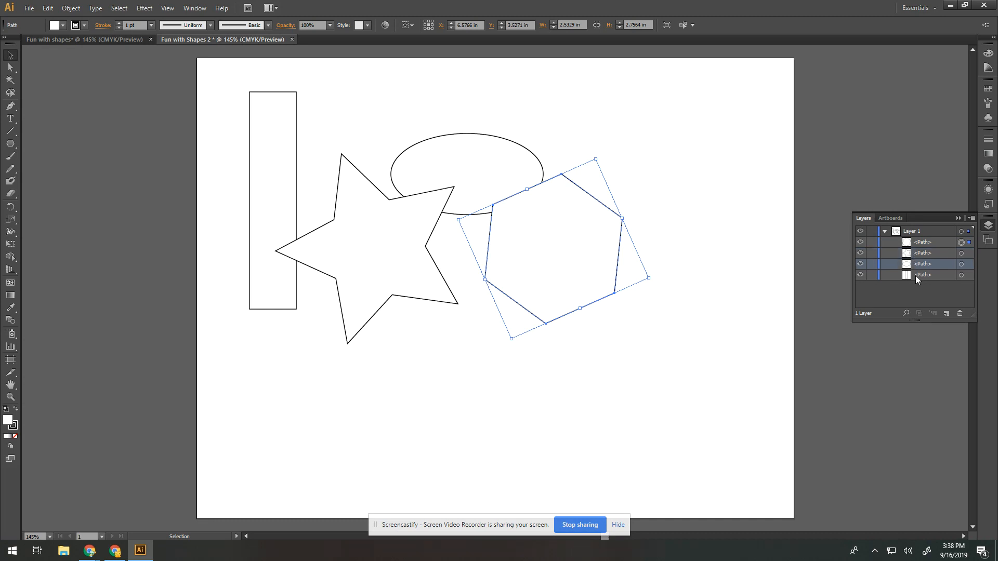
left_click(915, 276)
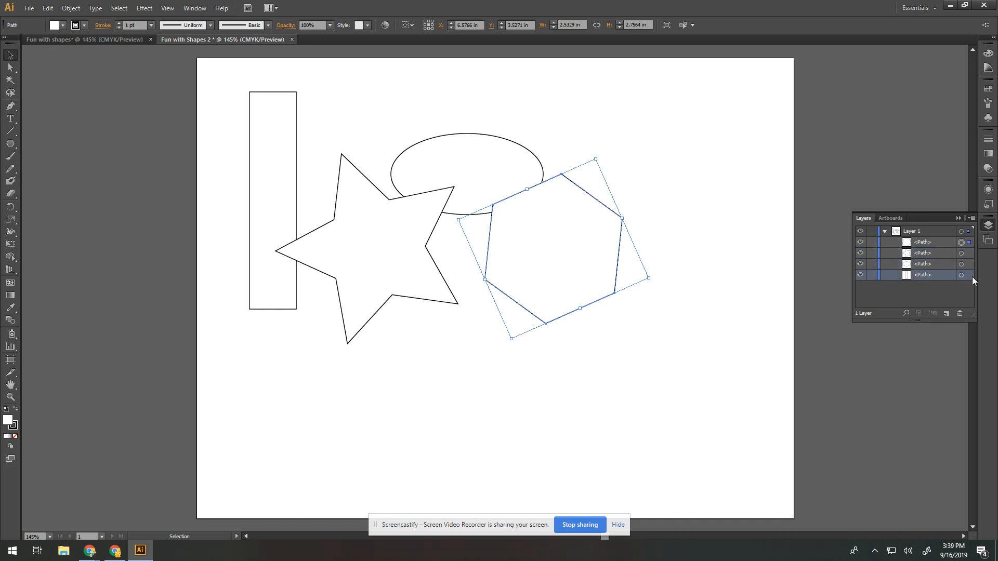
left_click(961, 253)
left_click(962, 265)
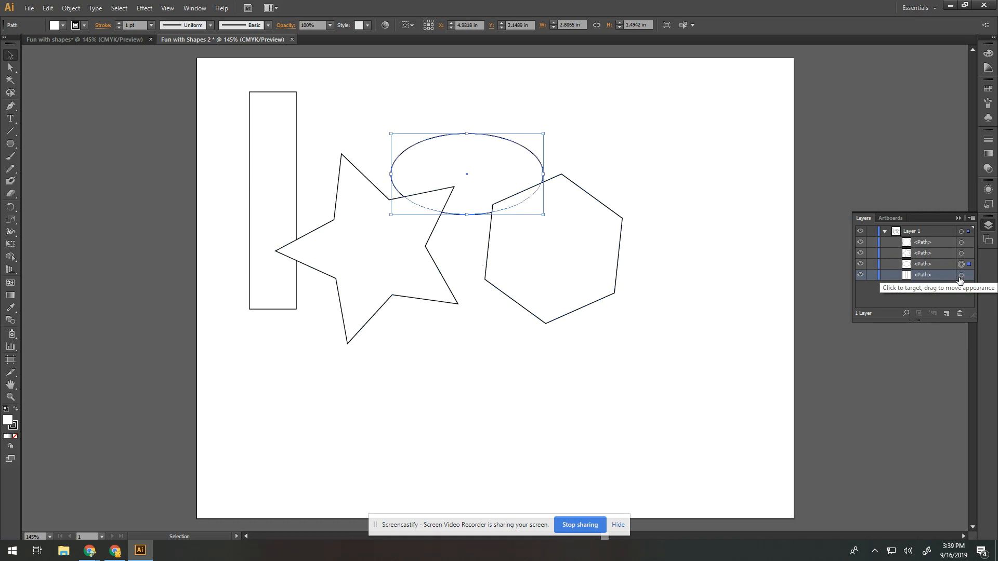
left_click(960, 276)
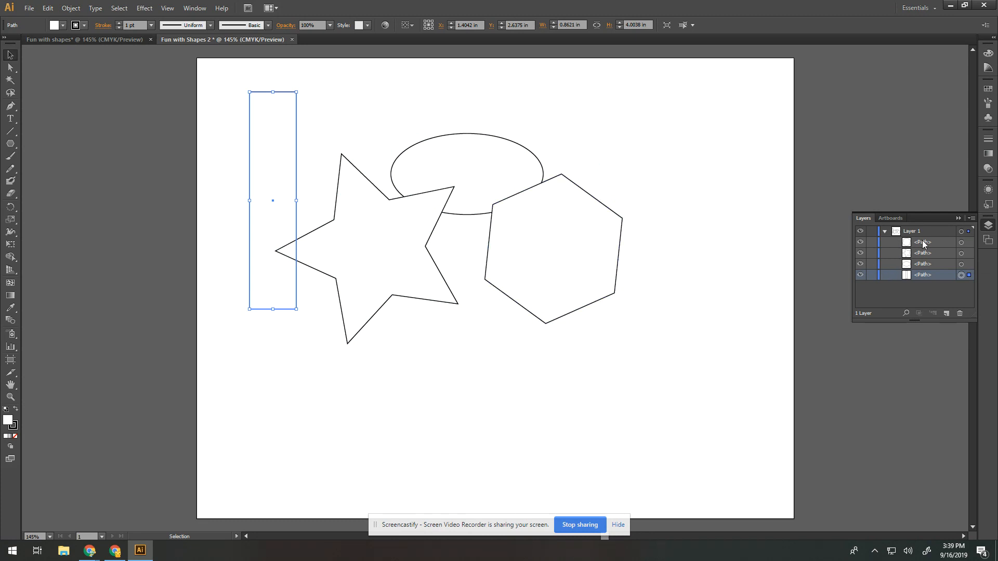
Rearrange the shapes so the ellipse overlaps the rectangle, the star overlaps the ellipse, and the hexagon overlaps the star's upper right.
left_click_drag(559, 235, 589, 186)
left_click_drag(591, 195, 575, 184)
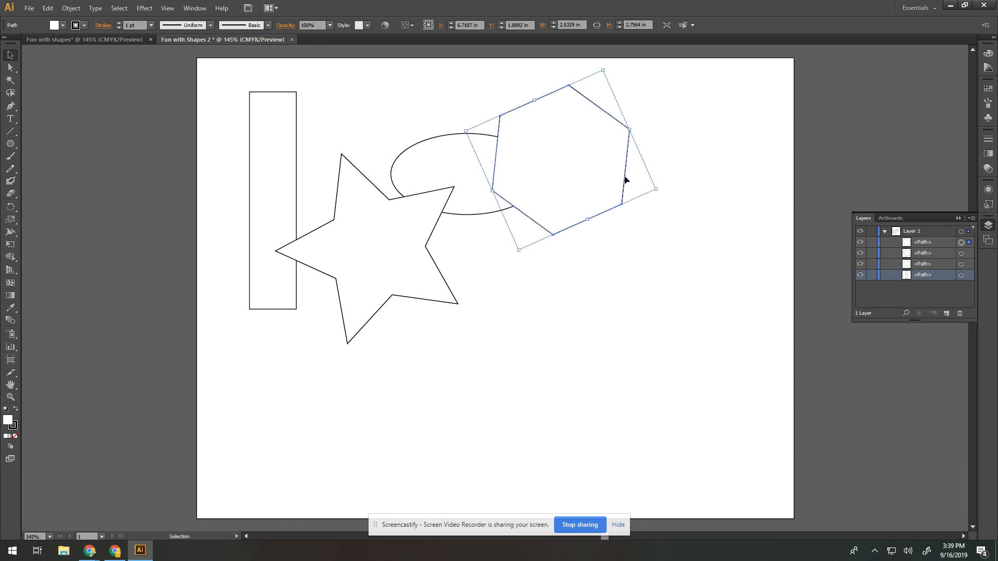
left_click_drag(472, 187, 521, 225)
left_click_drag(395, 263, 338, 247)
left_click_drag(516, 236, 488, 219)
left_click_drag(334, 231, 460, 229)
left_click_drag(417, 186, 360, 218)
left_click_drag(284, 195, 365, 219)
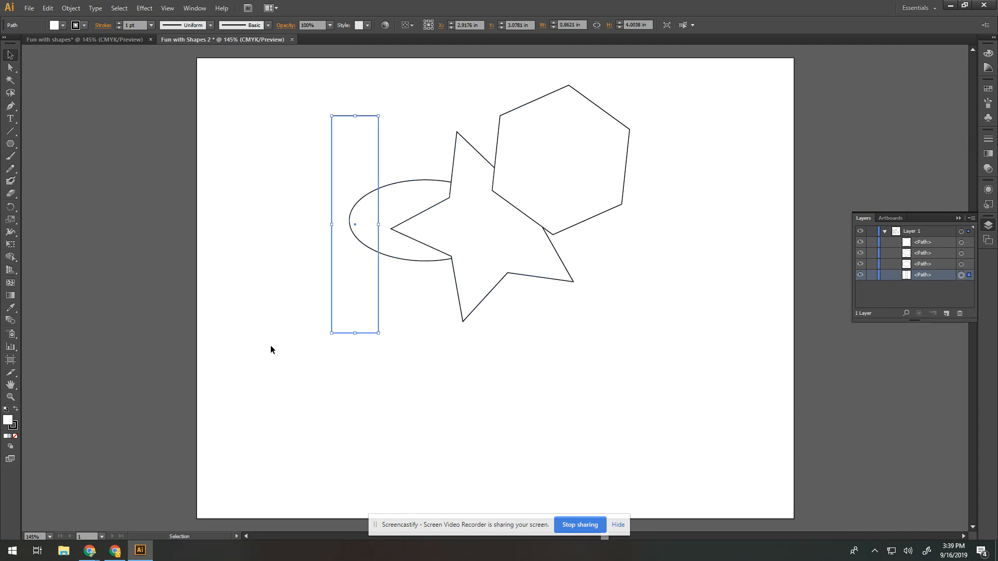
Restack the paths in Layer 1 so the hexagon is at the bottom and the star sits directly beneath the ellipse.
left_click(279, 345)
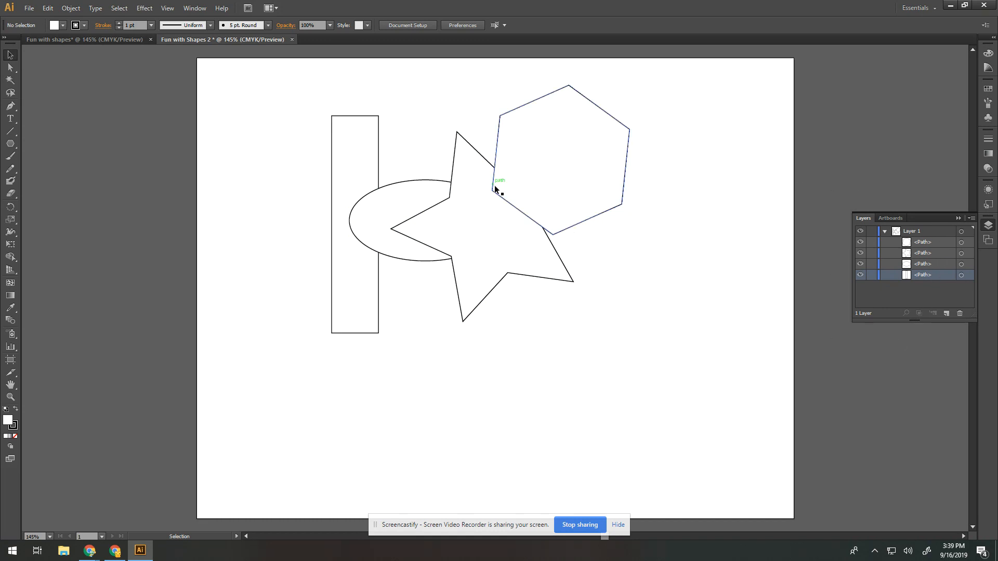
left_click_drag(924, 243, 922, 282)
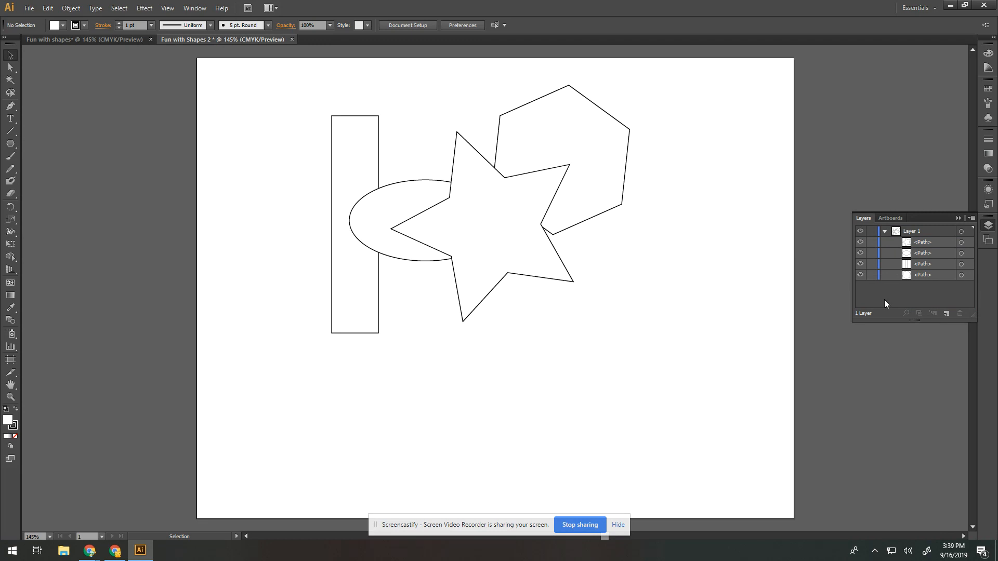
left_click_drag(915, 242, 912, 257)
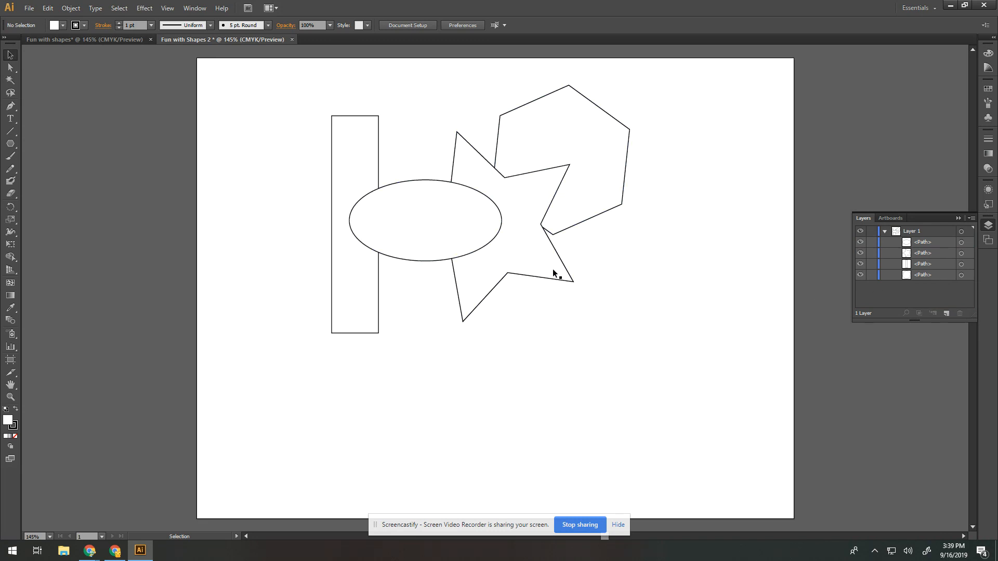
Move the hexagon to the right of the star and scale it down to about 2.34 by 2.52 in.
left_click(601, 190)
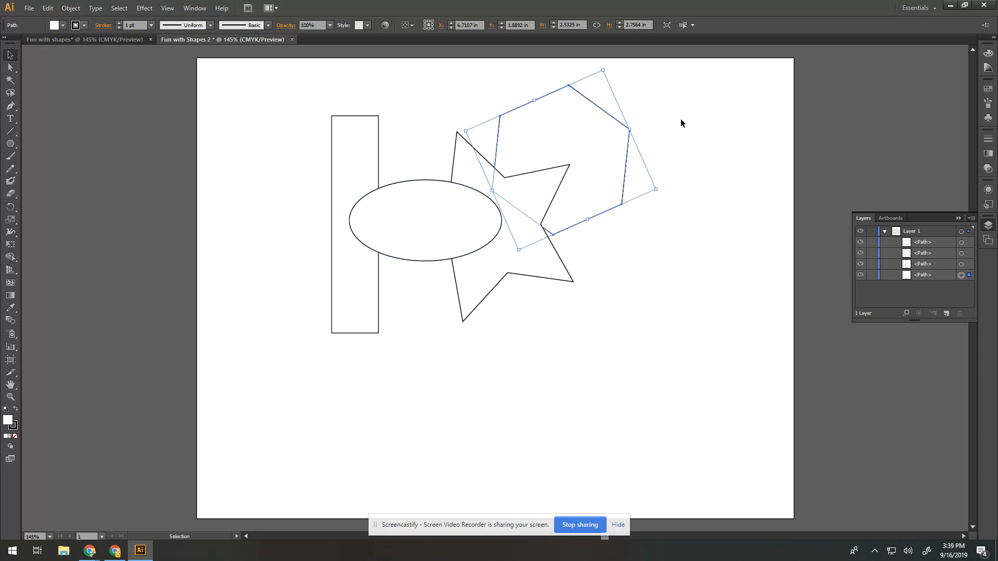
left_click_drag(615, 157, 703, 214)
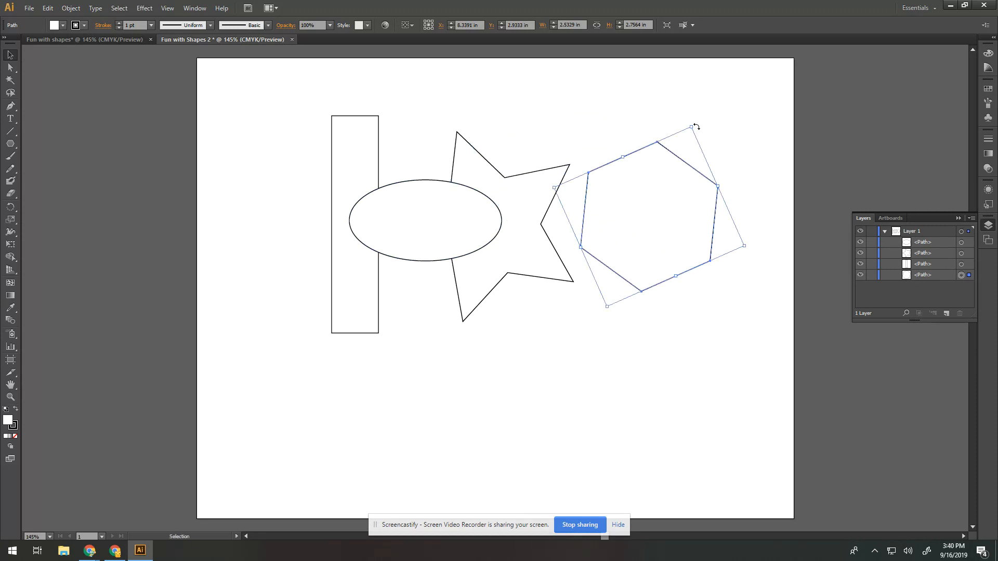
mouse_move(690, 127)
left_mouse_down()
mouse_move(654, 201)
mouse_move(685, 142)
left_mouse_up()
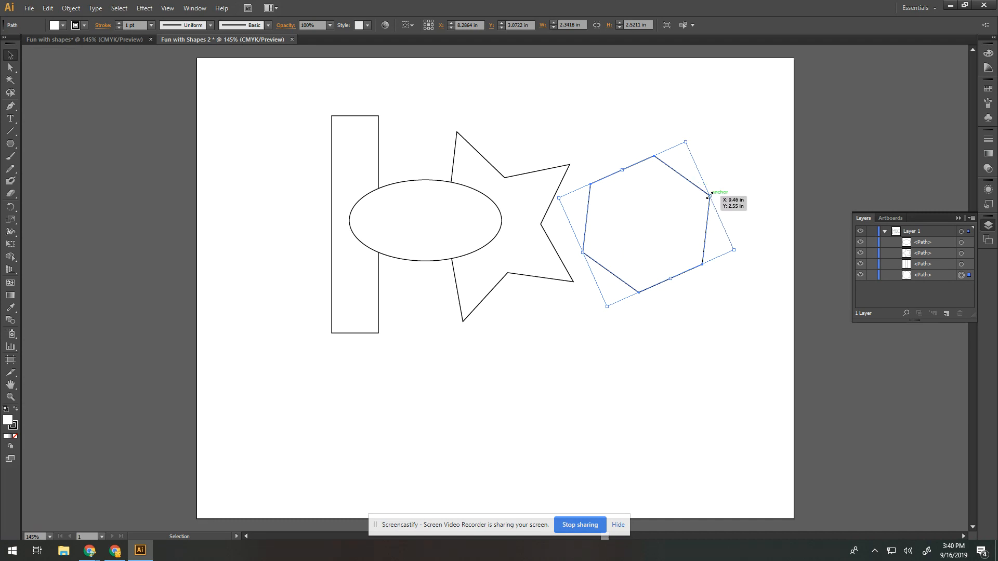
Shrink the hexagon to about 1.99 by 2.17 in and rotate it until two of its sides stand vertical.
left_click_drag(712, 200, 692, 207)
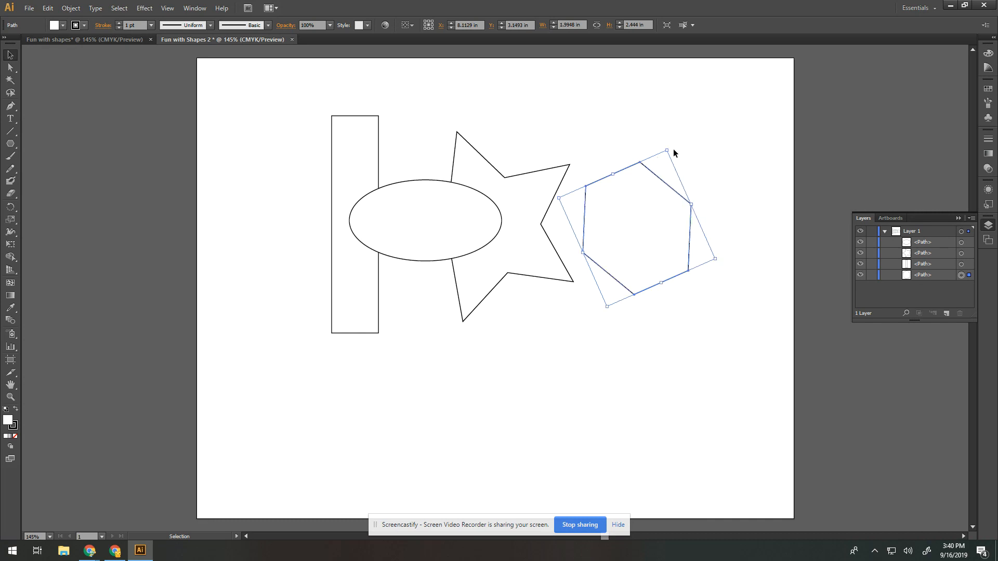
left_click_drag(612, 173, 619, 188)
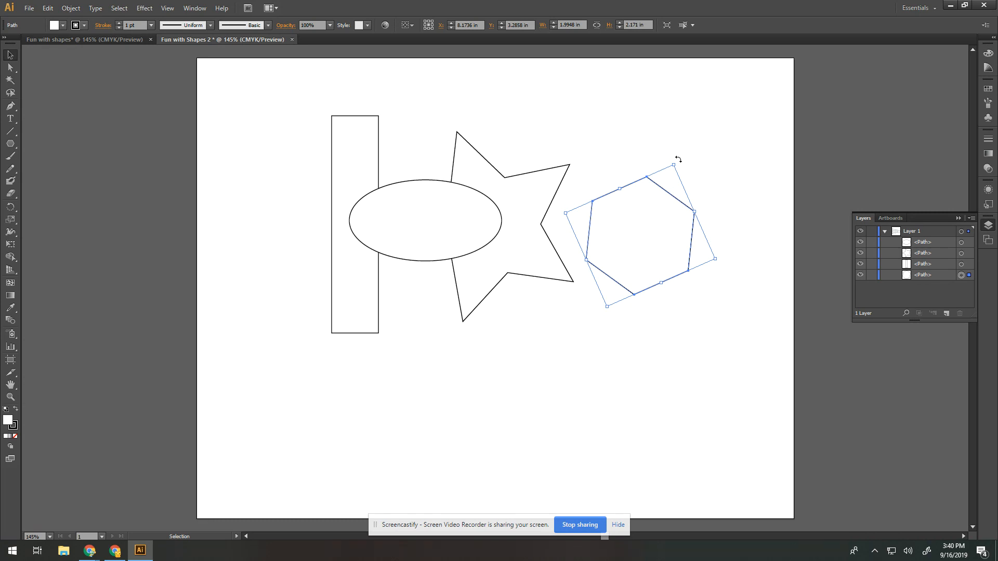
left_click_drag(679, 159, 600, 260)
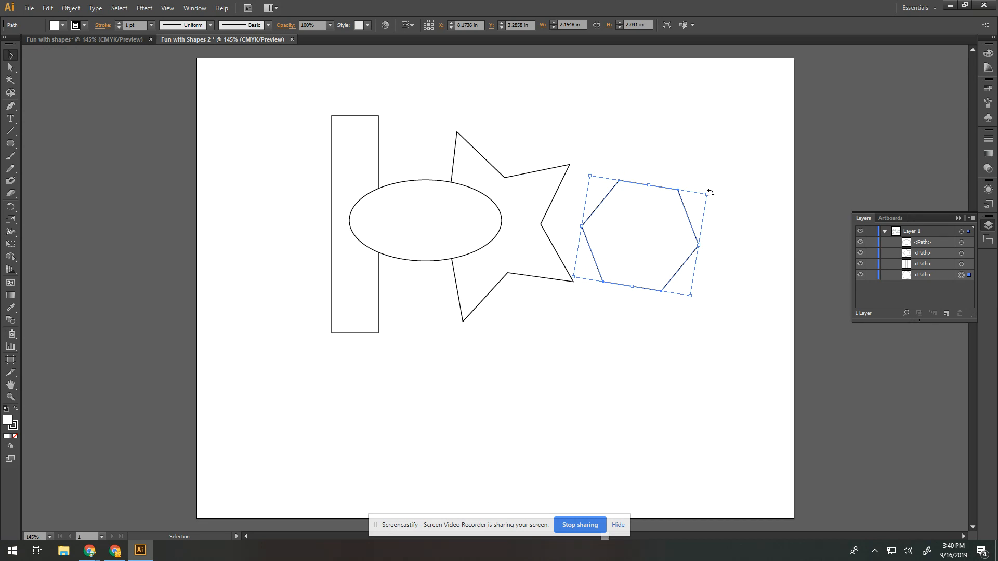
left_click_drag(712, 190, 719, 219)
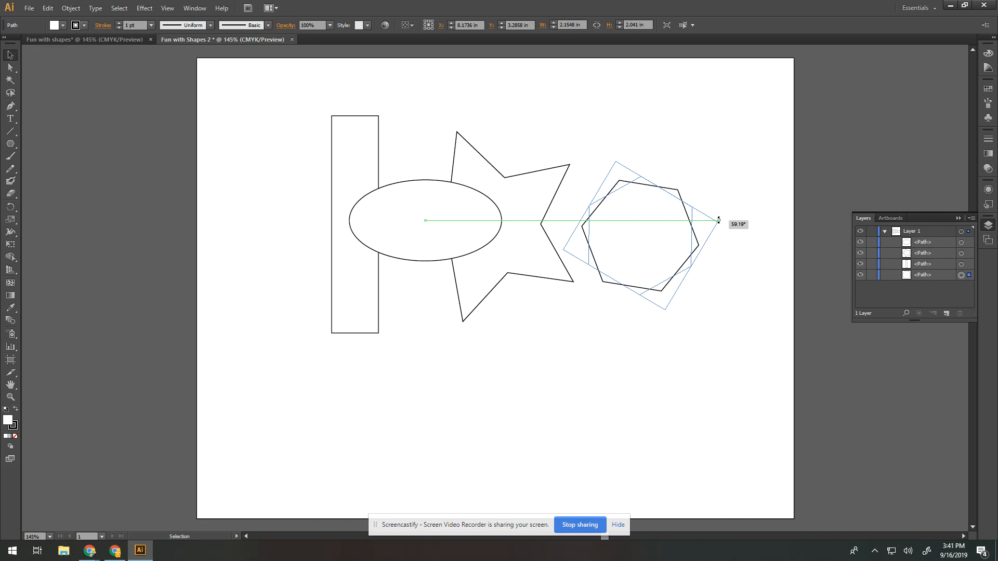
left_click_drag(719, 220, 718, 220)
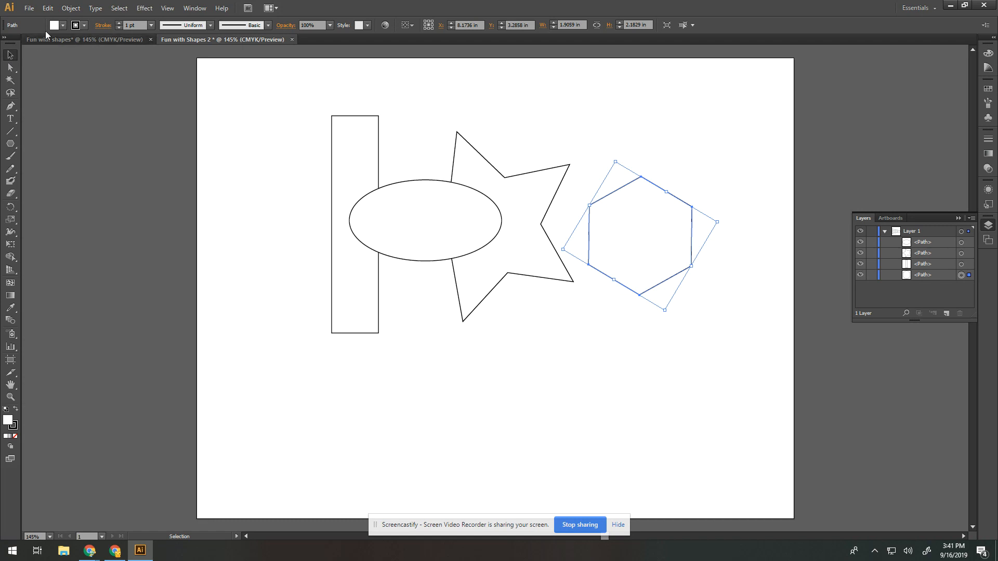
Fill the hexagon with yellow and colour its stroke dark blue.
left_click(58, 27)
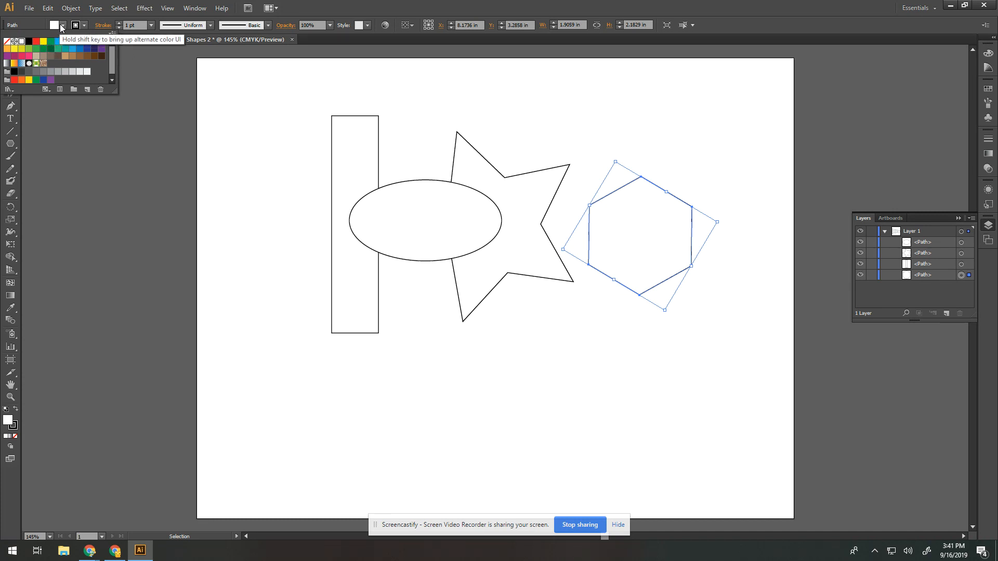
left_click(43, 42)
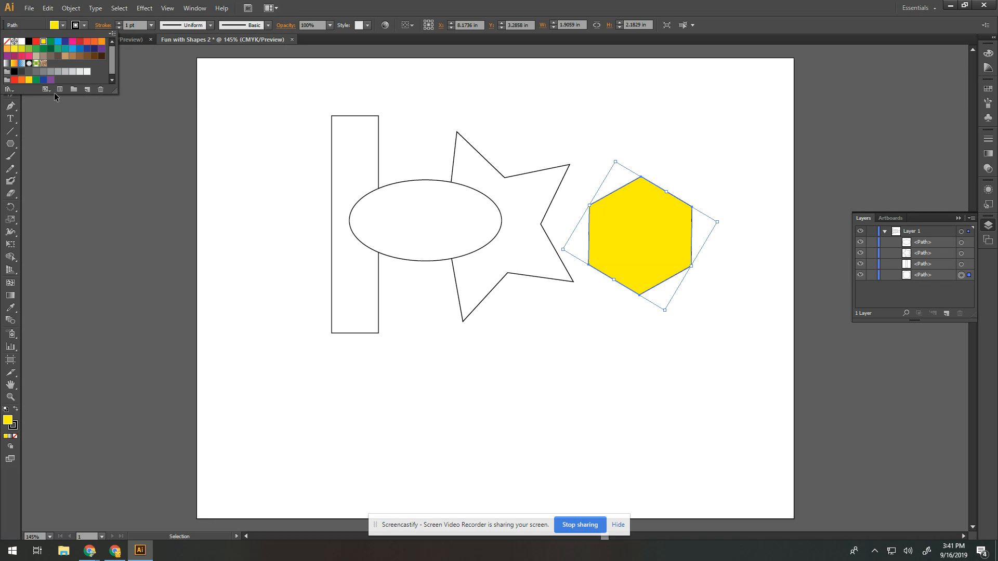
left_click(82, 26)
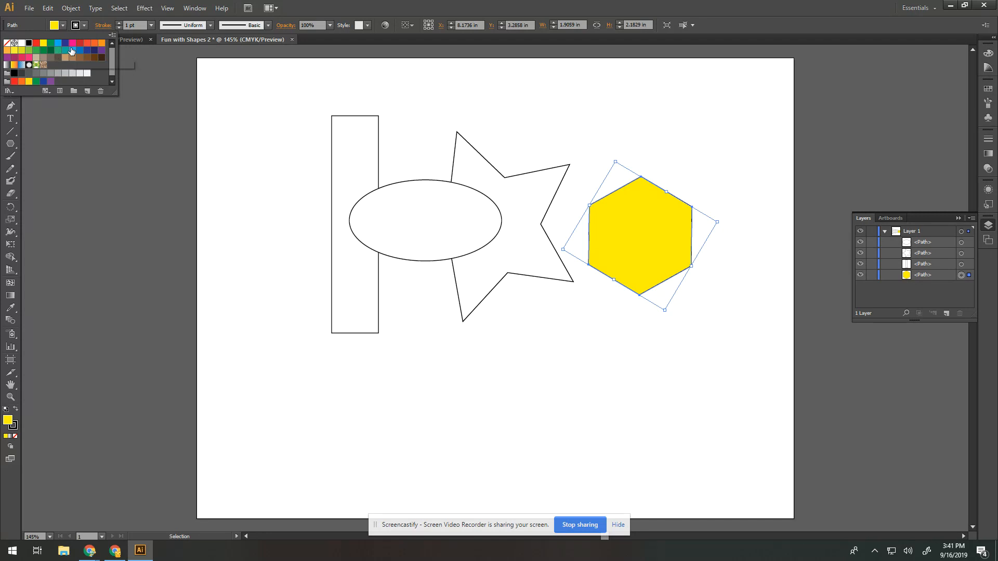
left_click(65, 45)
Set the hexagon's stroke weight to 4 pt and give the stroke the triangular tapering width profile.
left_click(149, 28)
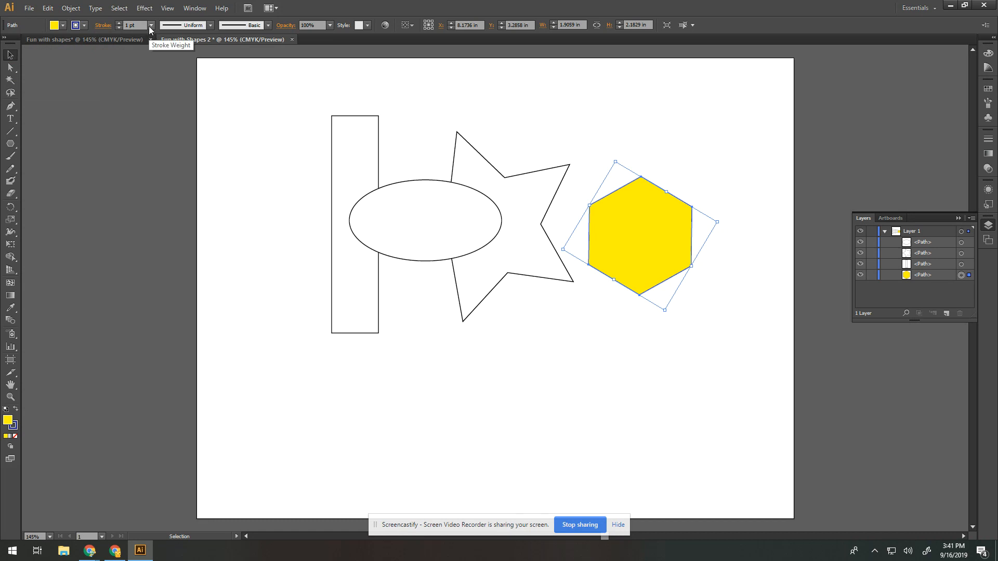
left_click(150, 26)
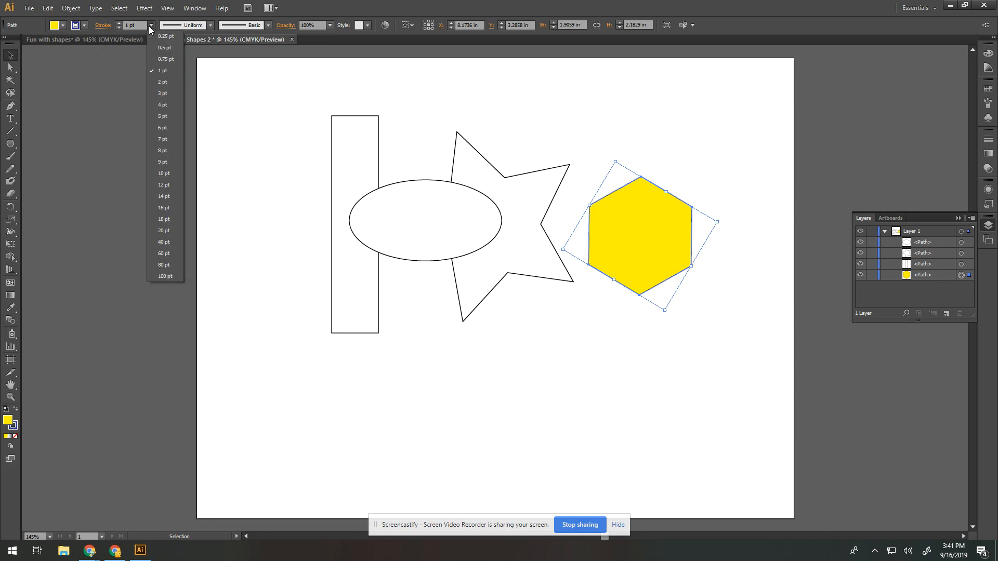
left_click(163, 162)
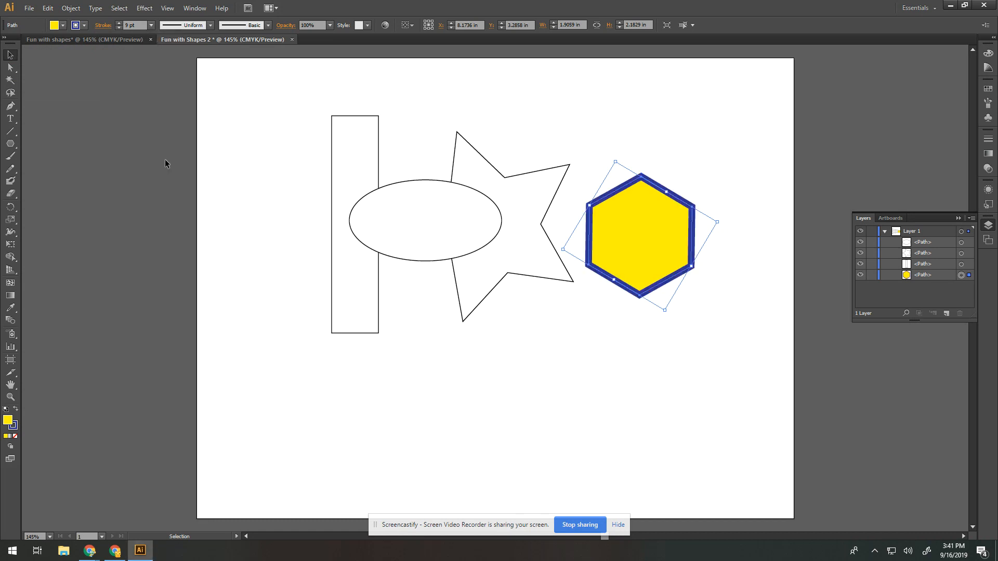
left_click(151, 25)
left_click(156, 107)
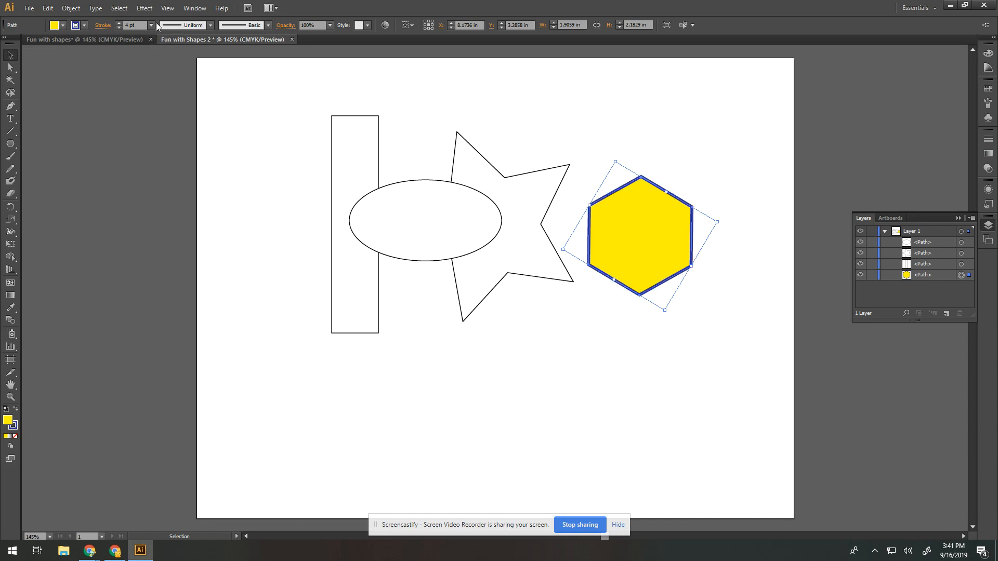
left_click(173, 25)
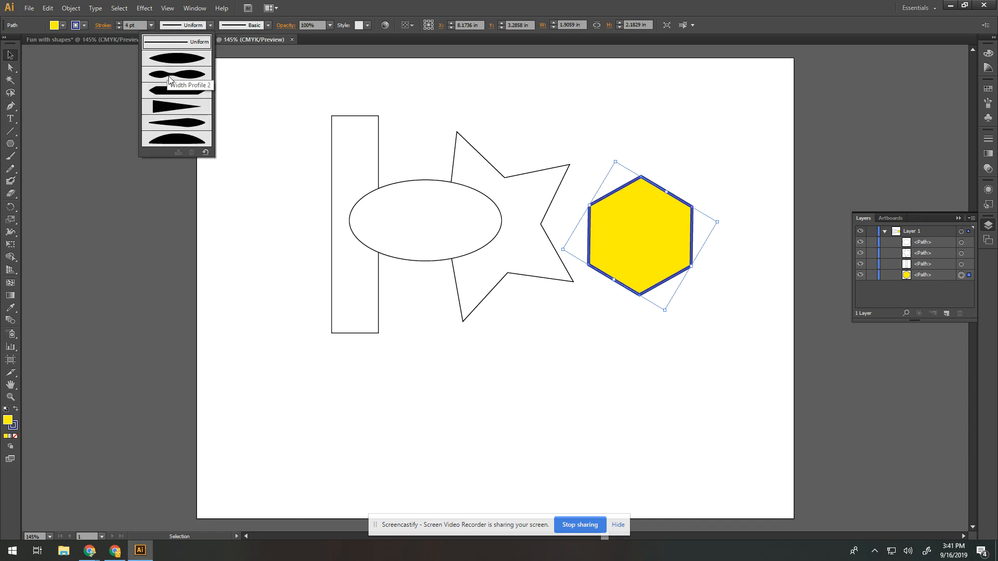
left_click(178, 106)
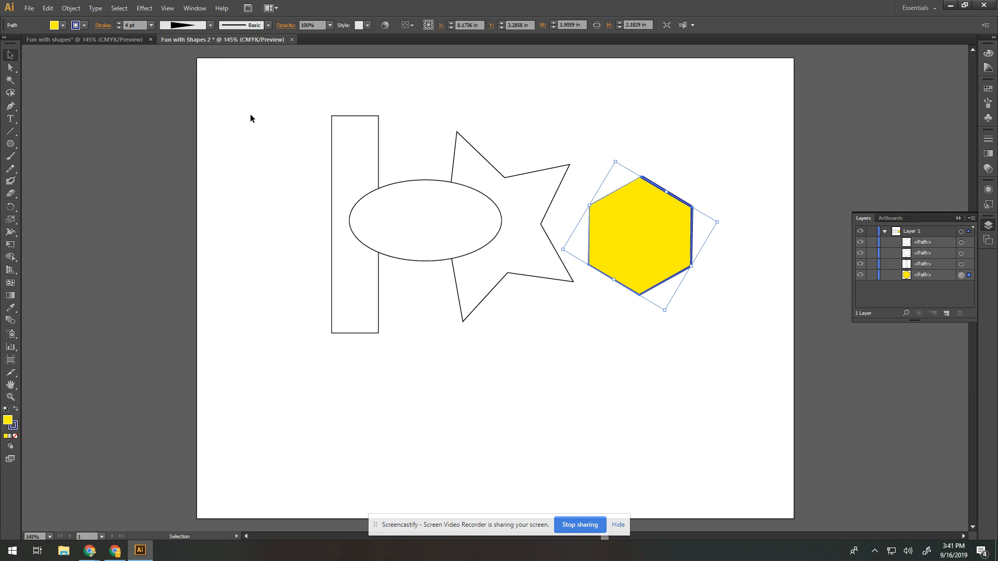
left_click(647, 310)
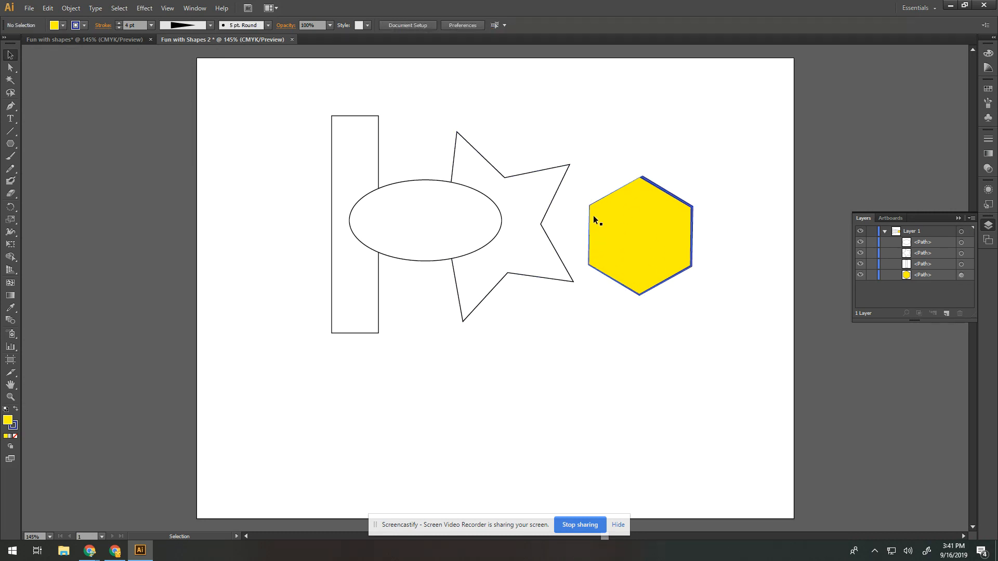
Apply the rough-edged charcoal-style brush to the hexagon's stroke and deselect the hexagon.
left_click(241, 28)
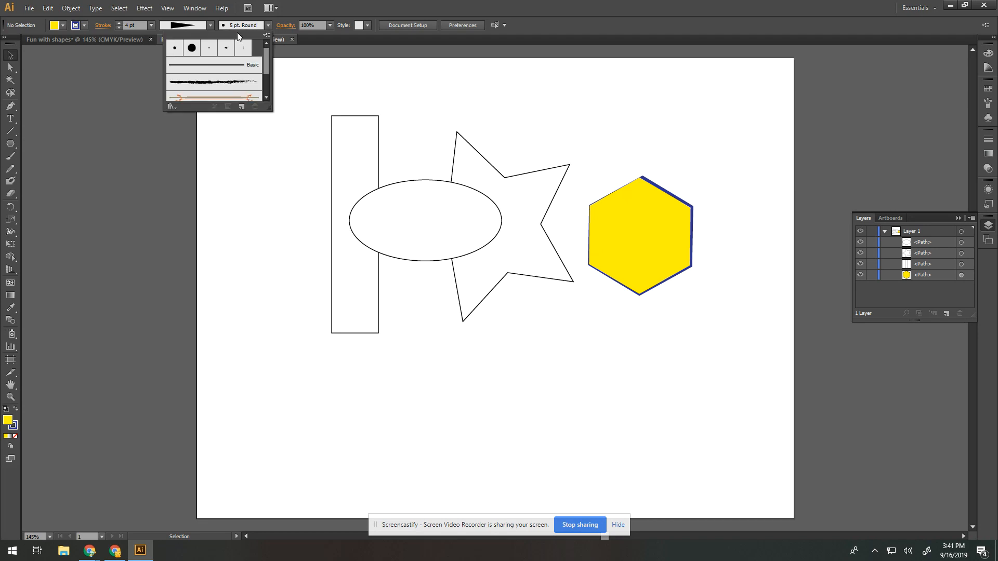
left_click(231, 82)
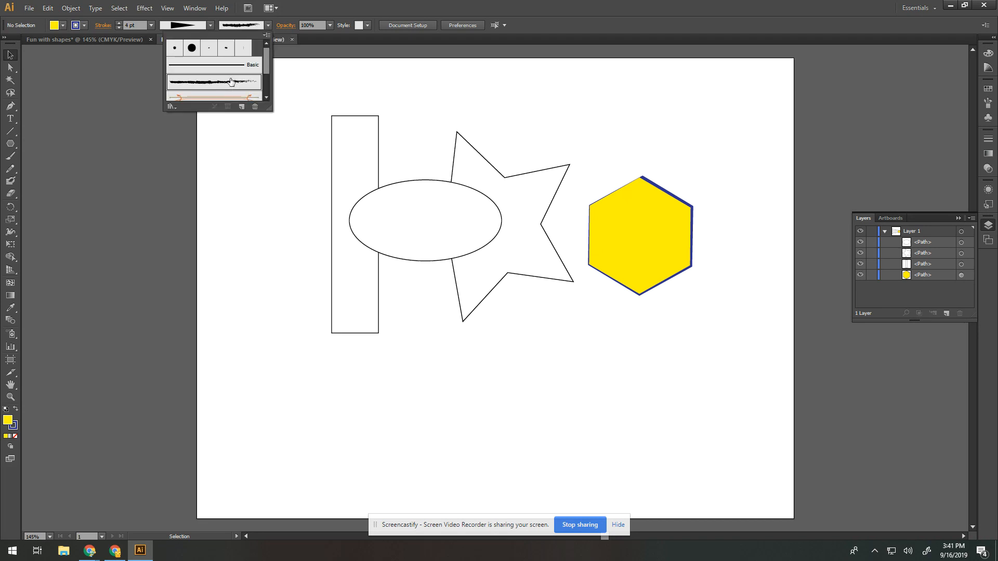
left_click(642, 212)
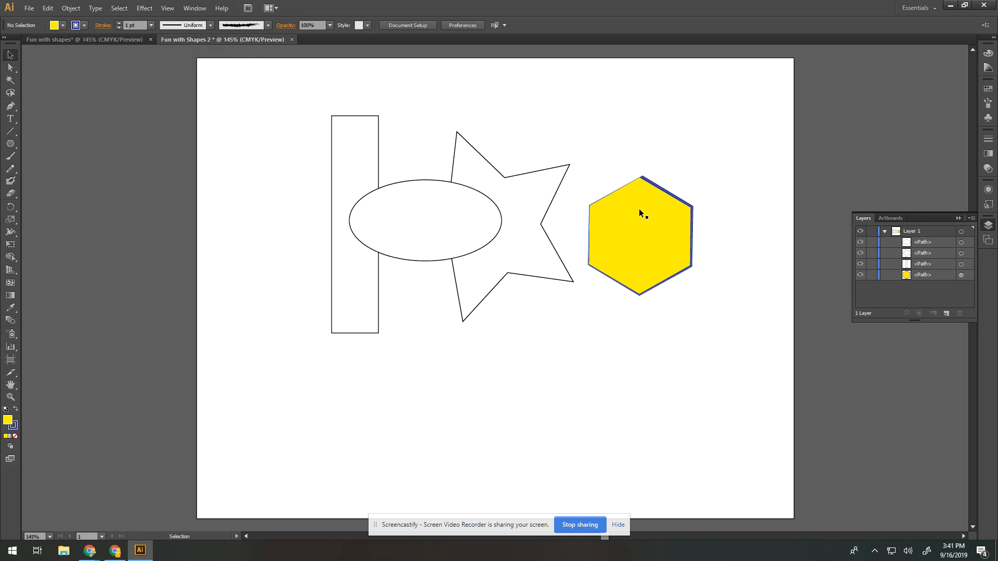
left_click(635, 183)
left_click(248, 27)
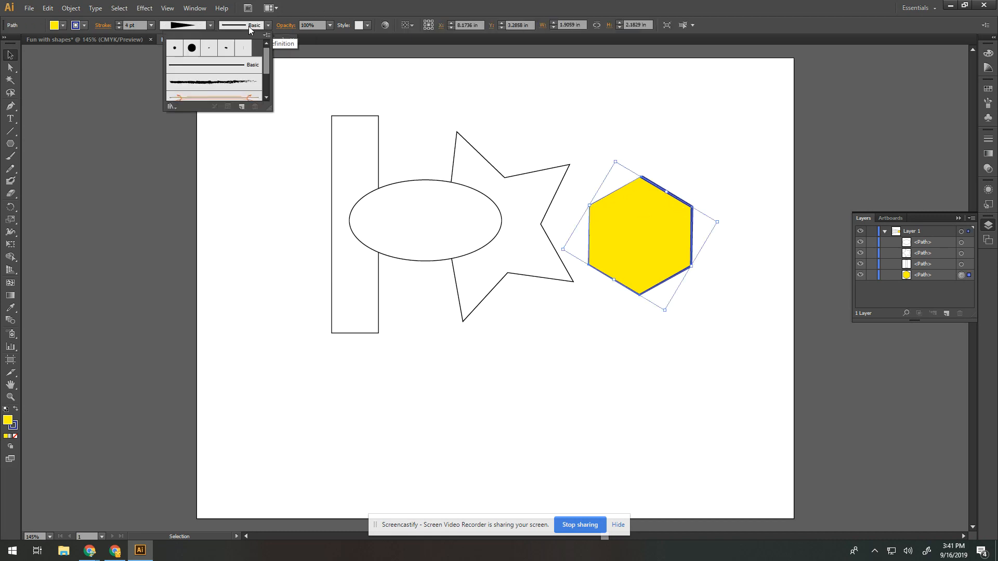
left_click(240, 82)
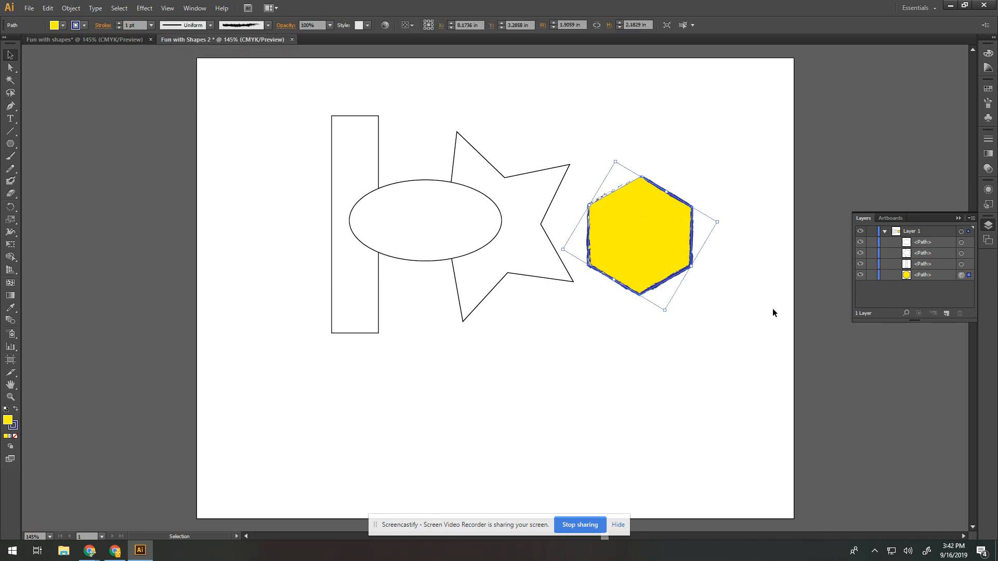
left_click(708, 299)
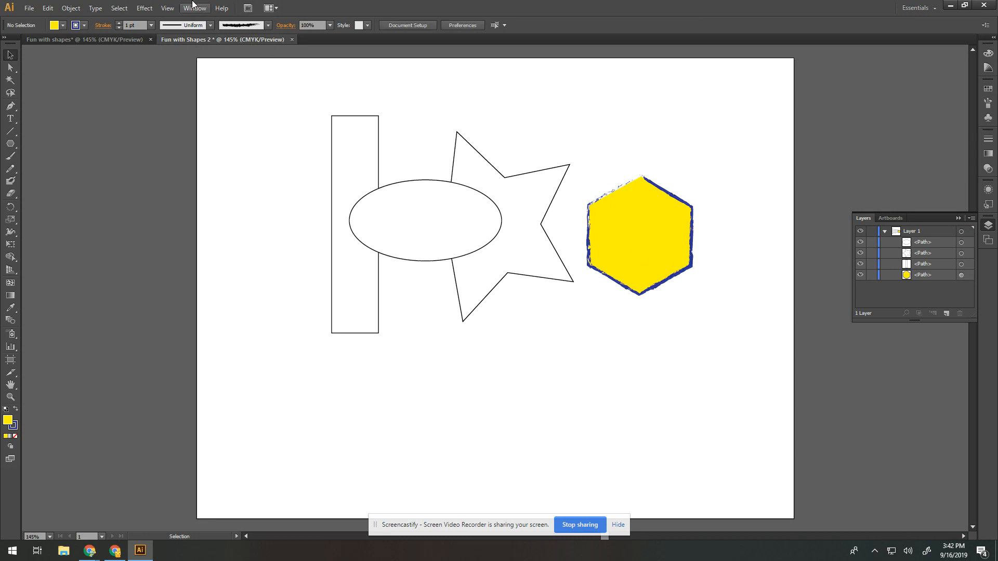
Move the hexagon onto the star's lower right and bring its path to the top of Layer 1.
left_click(329, 25)
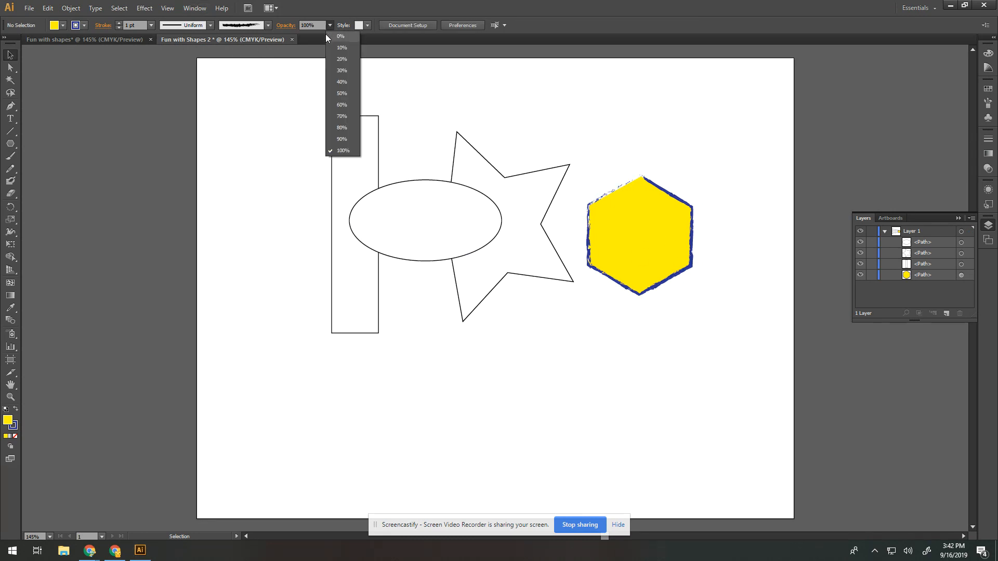
left_click(346, 93)
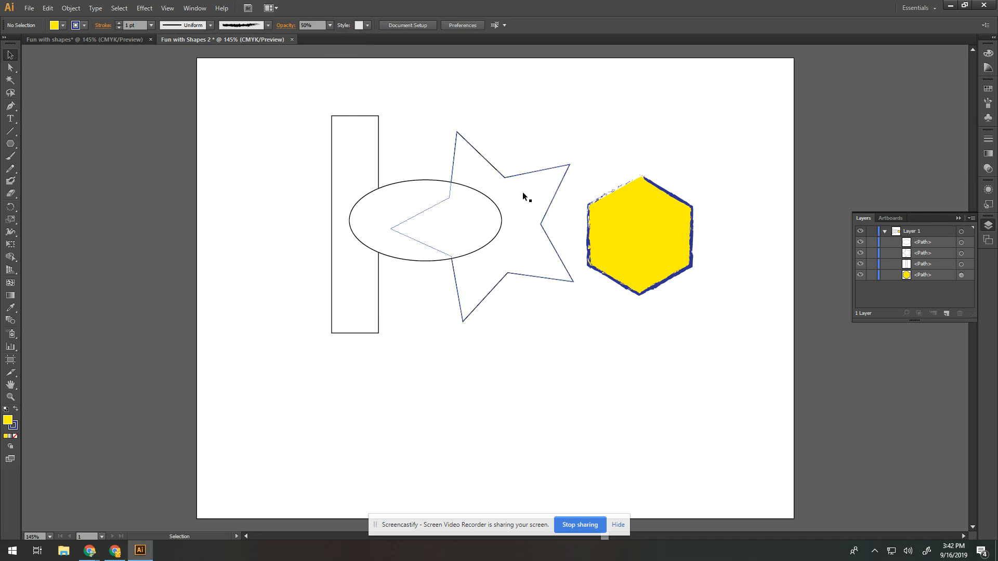
left_click_drag(654, 230, 402, 295)
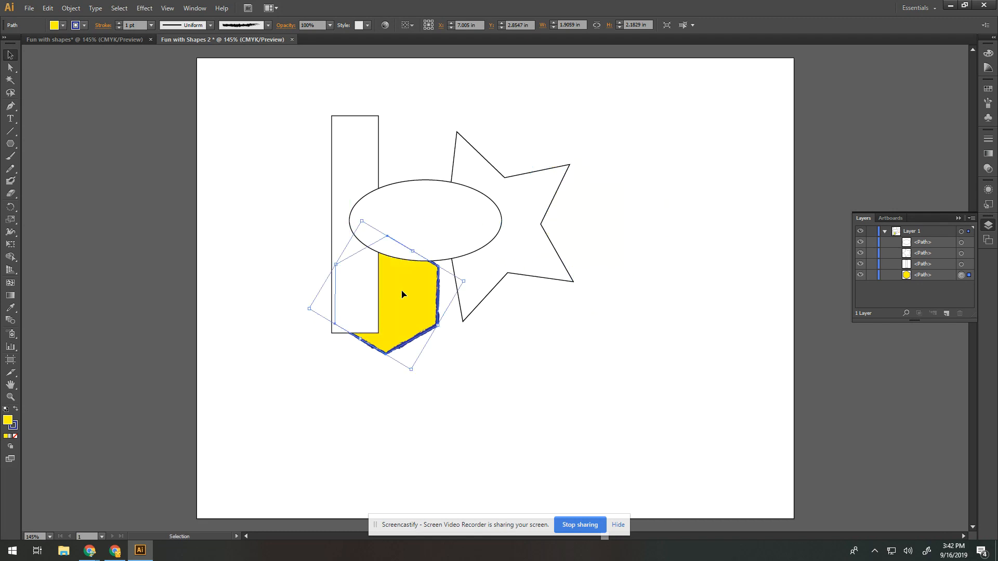
left_click_drag(922, 278, 921, 263)
left_click_drag(408, 296, 575, 254)
left_click_drag(928, 265, 926, 234)
Try the hexagon at 50% opacity and restore it to 100%.
left_click(330, 25)
left_click(342, 93)
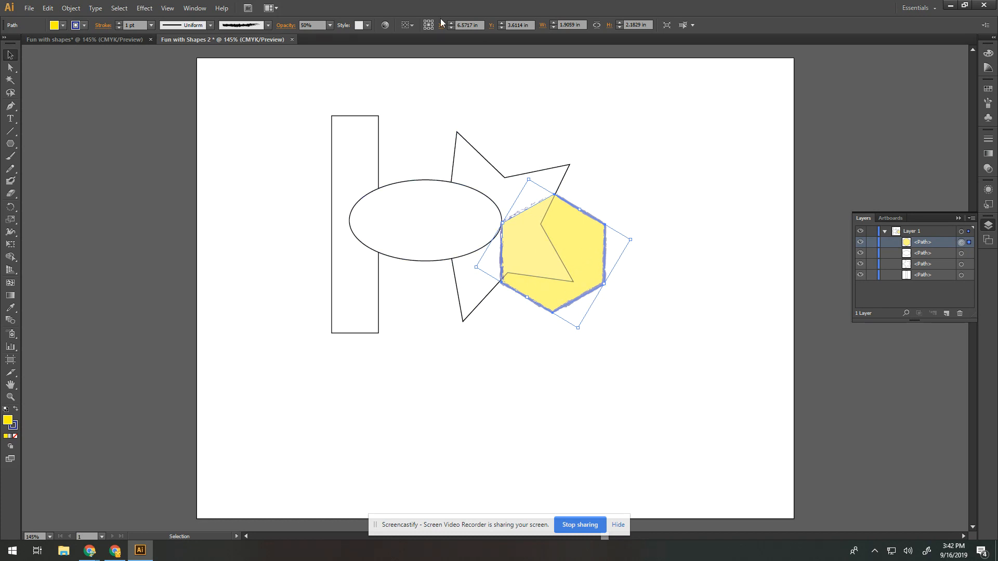
left_click(329, 25)
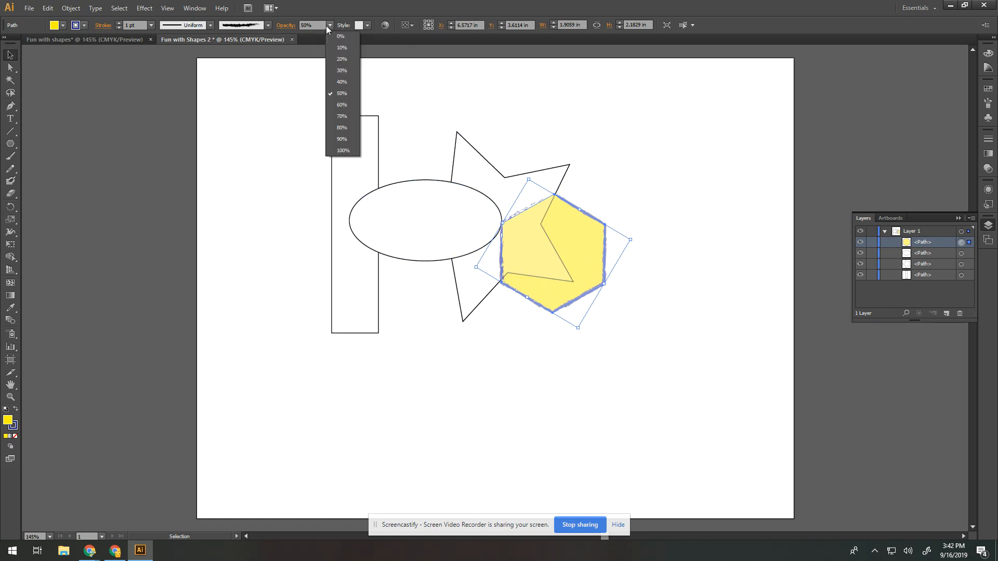
left_click(338, 148)
Give the hexagon's stroke the 5 pt. Round brush and reduce its weight to 0.25 pt.
left_click(242, 25)
left_click(174, 47)
left_click(151, 25)
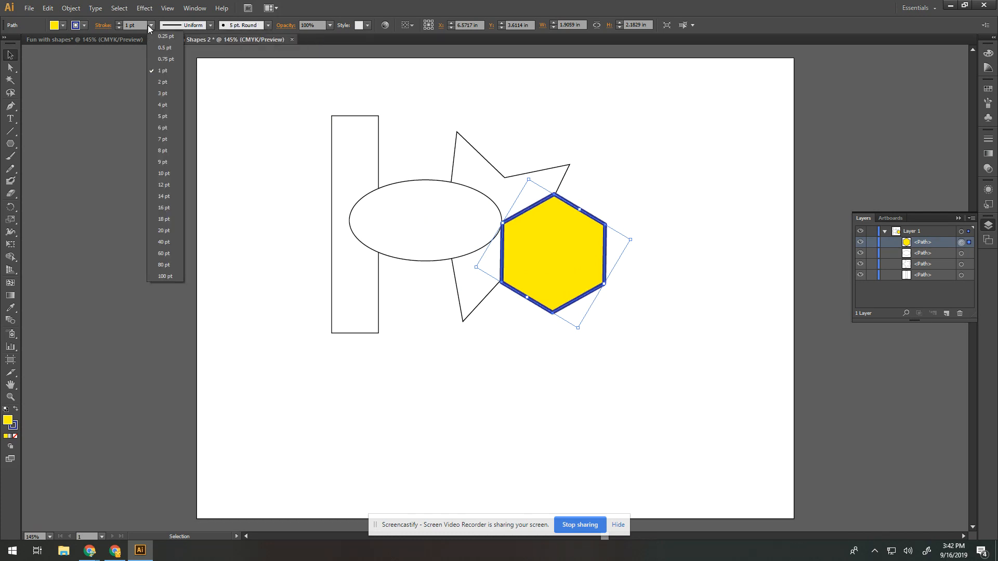
left_click(151, 26)
left_click(157, 48)
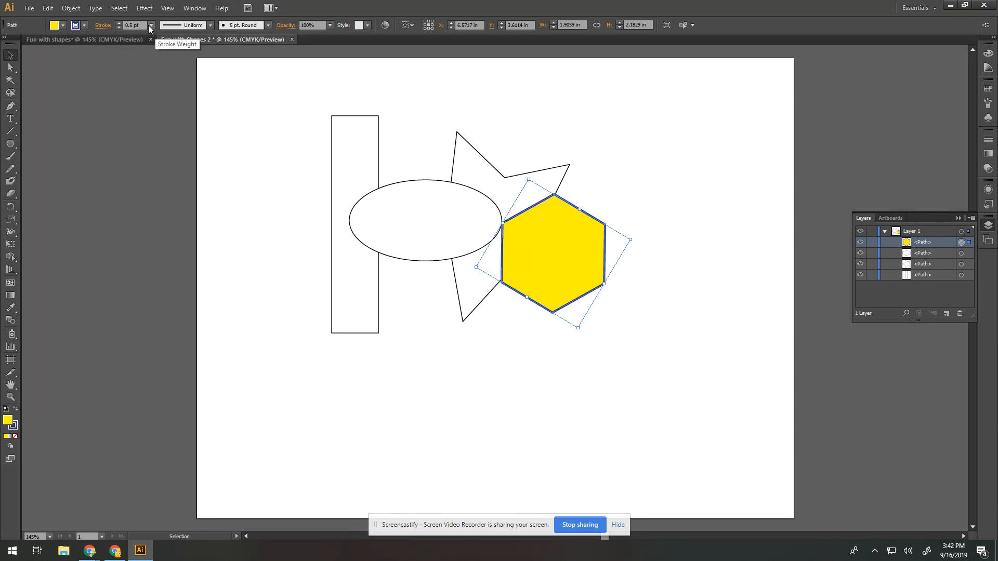
left_click(151, 25)
left_click(156, 36)
left_click(210, 24)
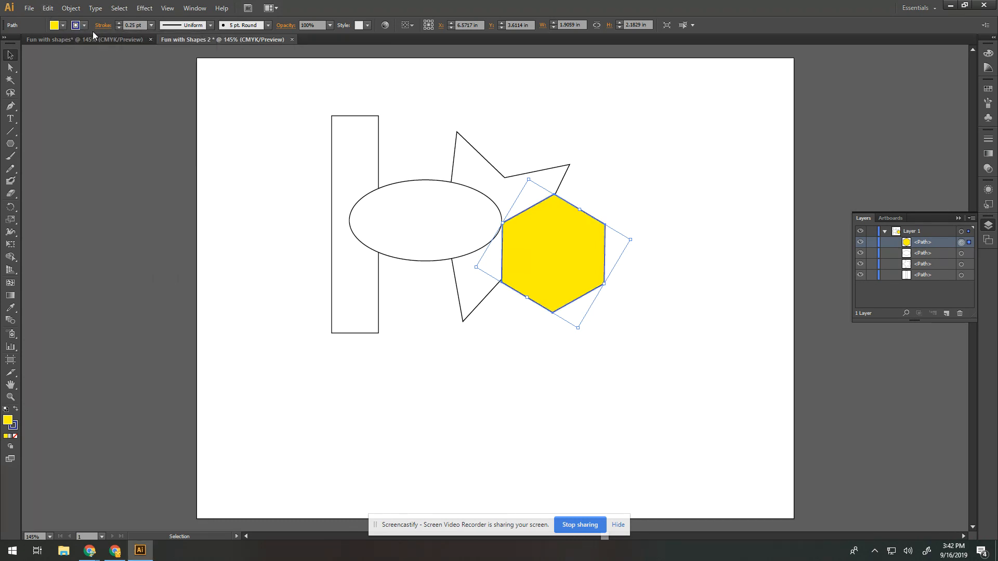
Move the hexagon, star and ellipse to the right of the rectangle so that all three overlap one another.
left_click_drag(573, 261, 679, 261)
left_click(501, 202)
left_click(524, 186)
left_click_drag(542, 196, 643, 208)
left_click(419, 216)
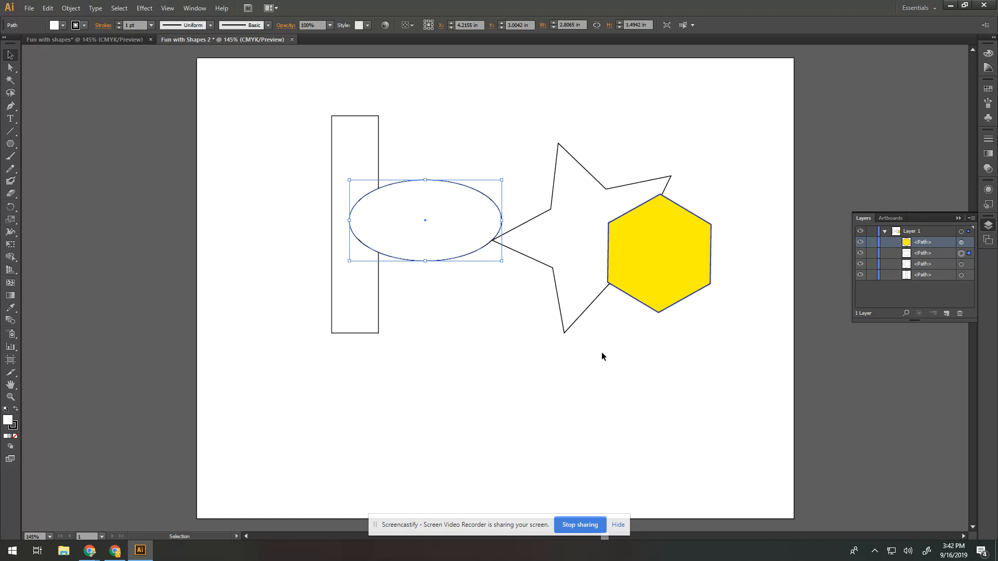
left_click_drag(419, 218, 638, 300)
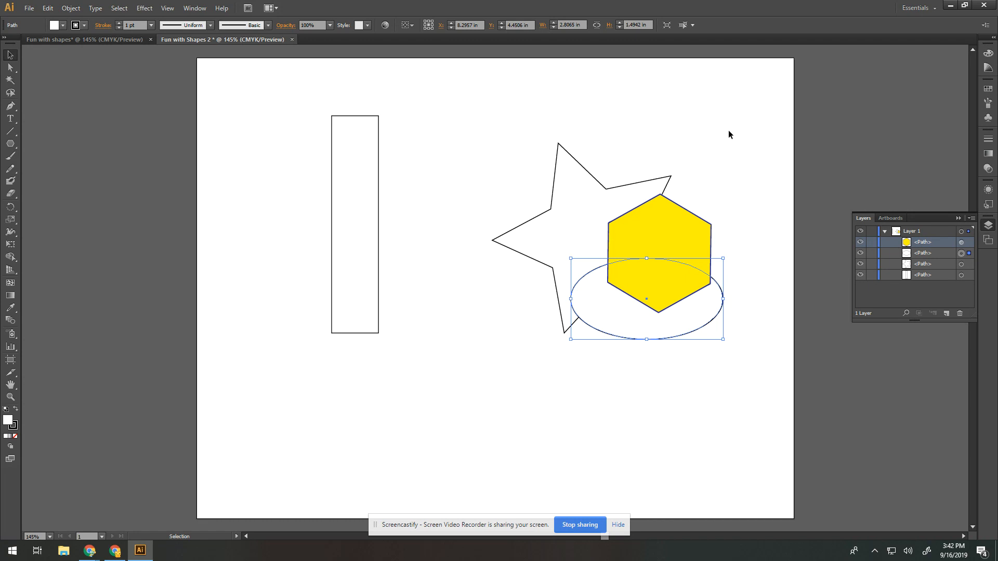
Select the overlapping star, hexagon and ellipse and merge all their regions into one shape with Shape Builder.
left_click_drag(699, 159, 515, 357)
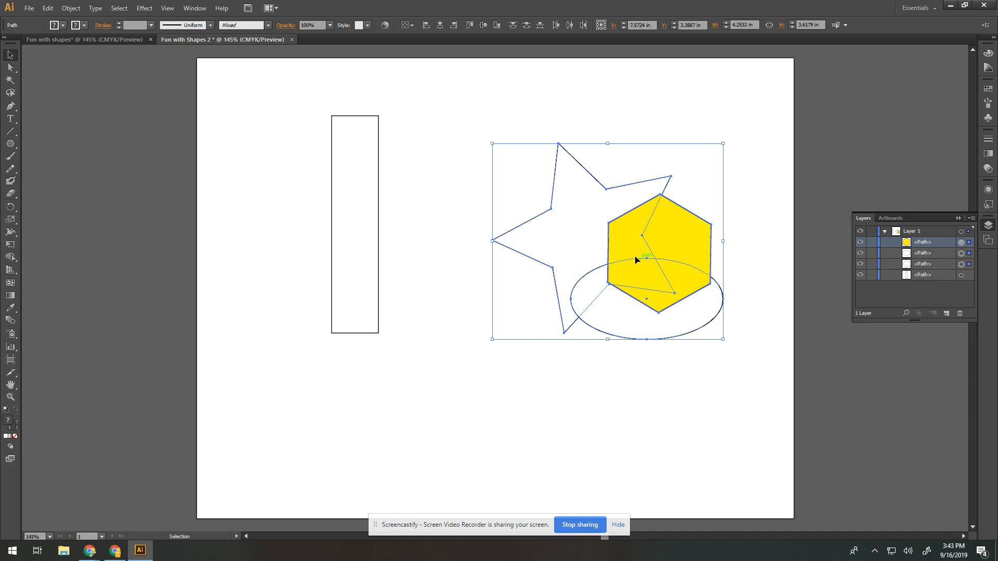
left_click(11, 282)
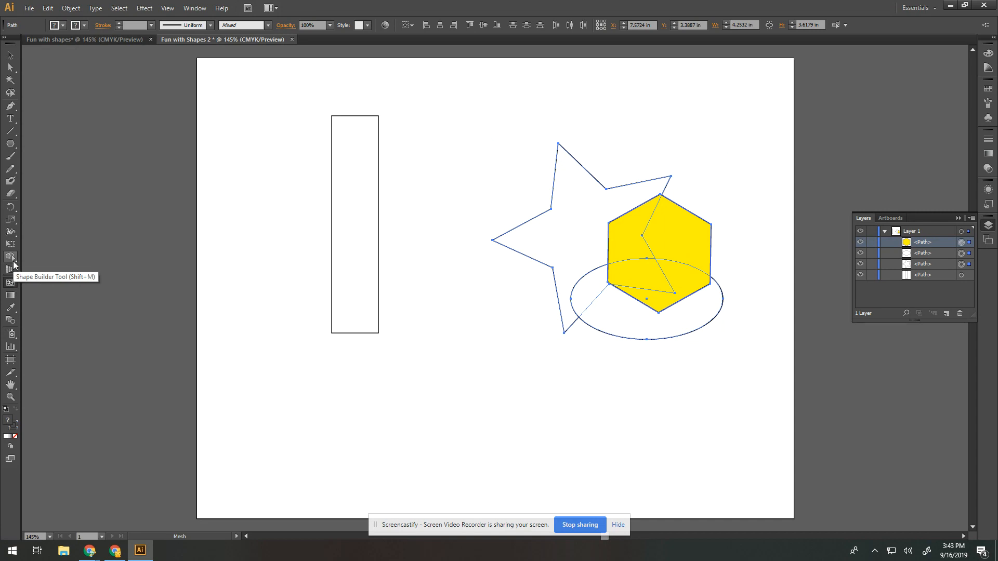
left_click(10, 257)
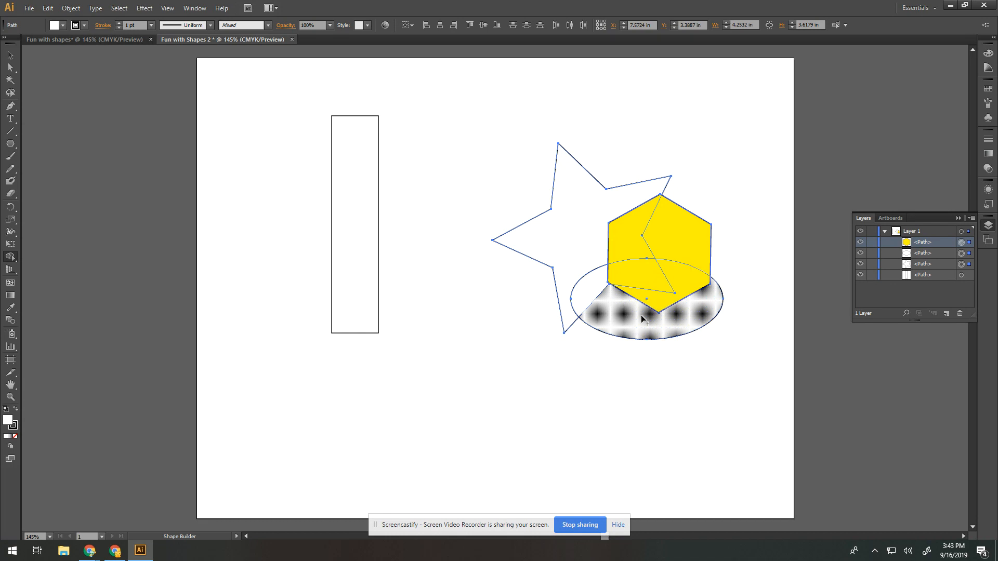
left_click_drag(640, 322, 649, 307)
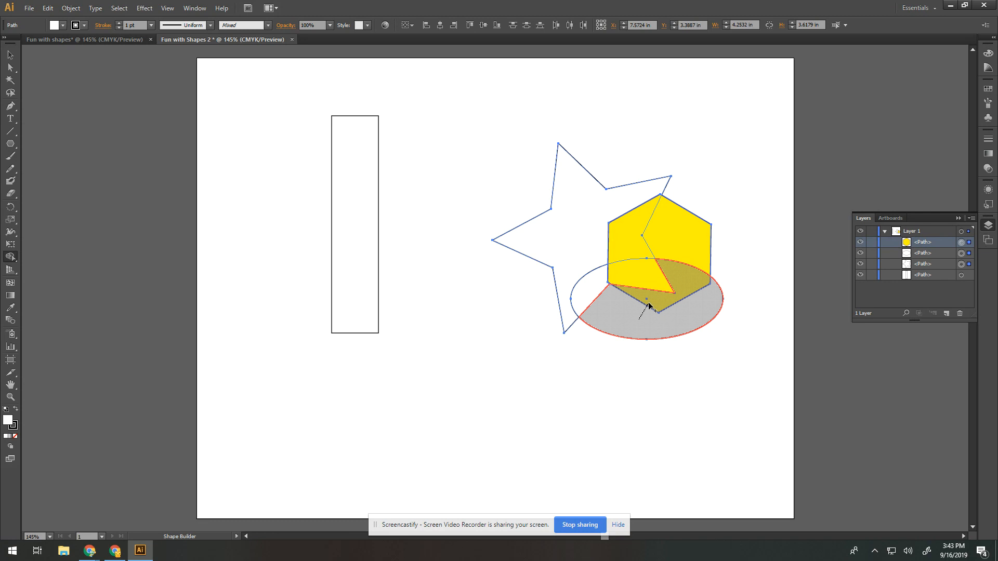
mouse_move(649, 307)
left_mouse_down()
mouse_move(634, 242)
mouse_move(640, 268)
mouse_move(659, 237)
mouse_move(624, 232)
mouse_move(599, 208)
left_mouse_up()
left_click_drag(633, 273, 601, 292)
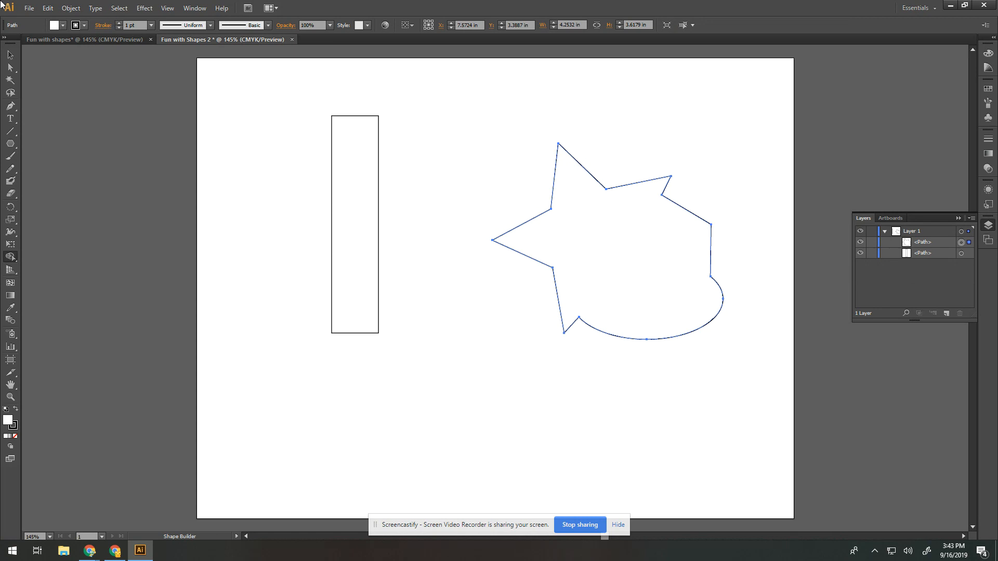
Fill the merged star, hexagon and ellipse shape with the red swatch.
left_click(10, 56)
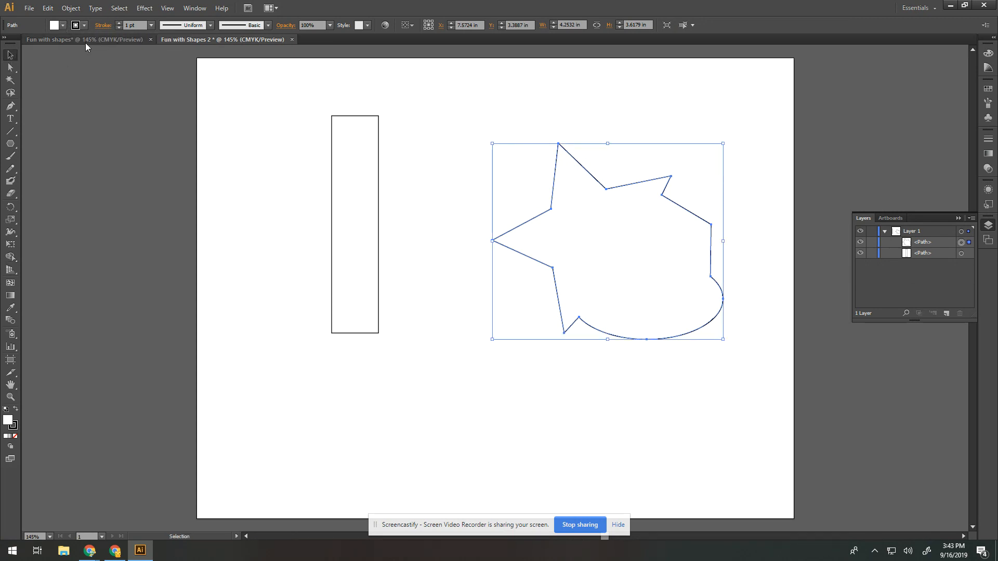
left_click(64, 25)
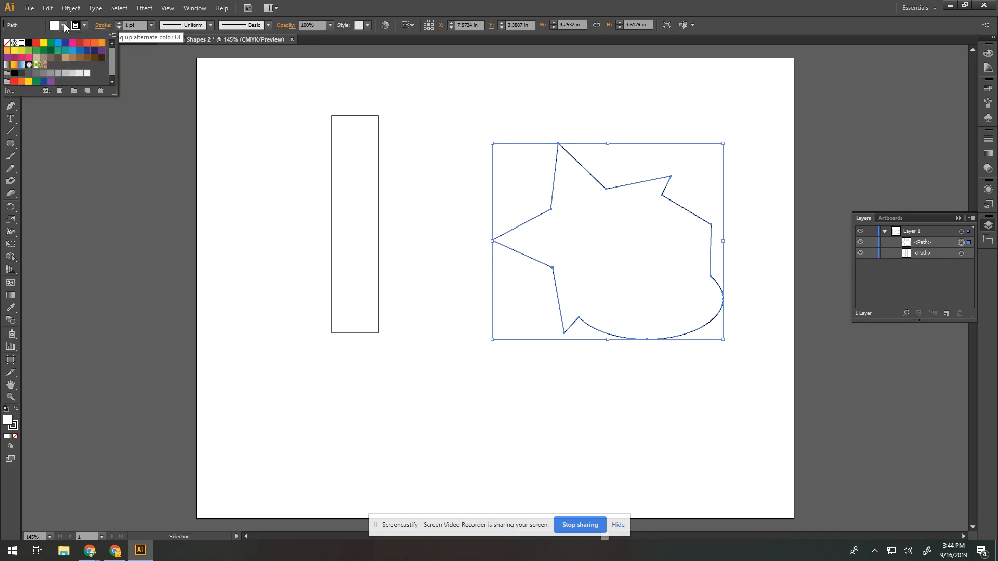
left_click(36, 43)
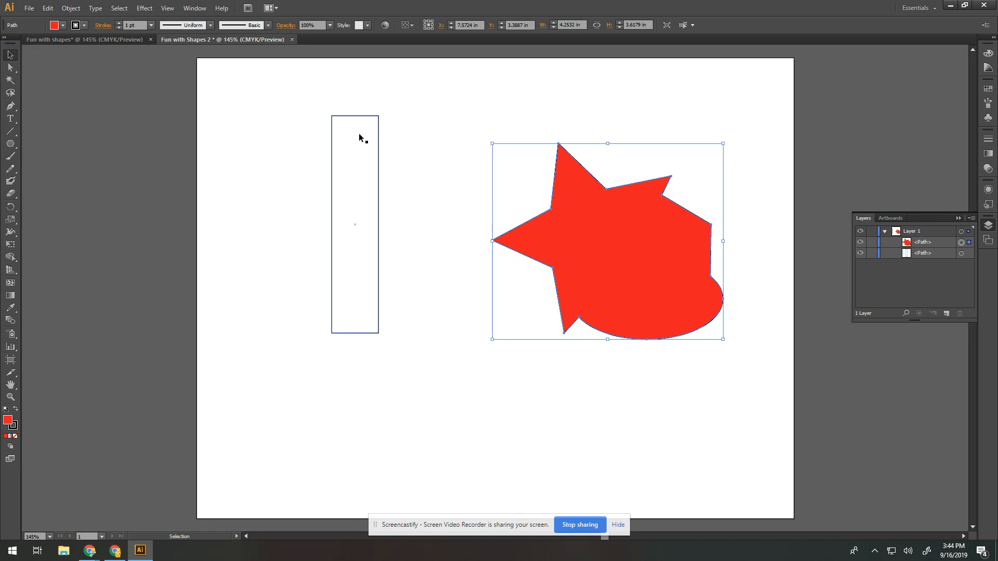
Move the tall rectangle down and slightly closer to the red shape, and deselect it.
left_click_drag(363, 135, 375, 207)
left_click(467, 146)
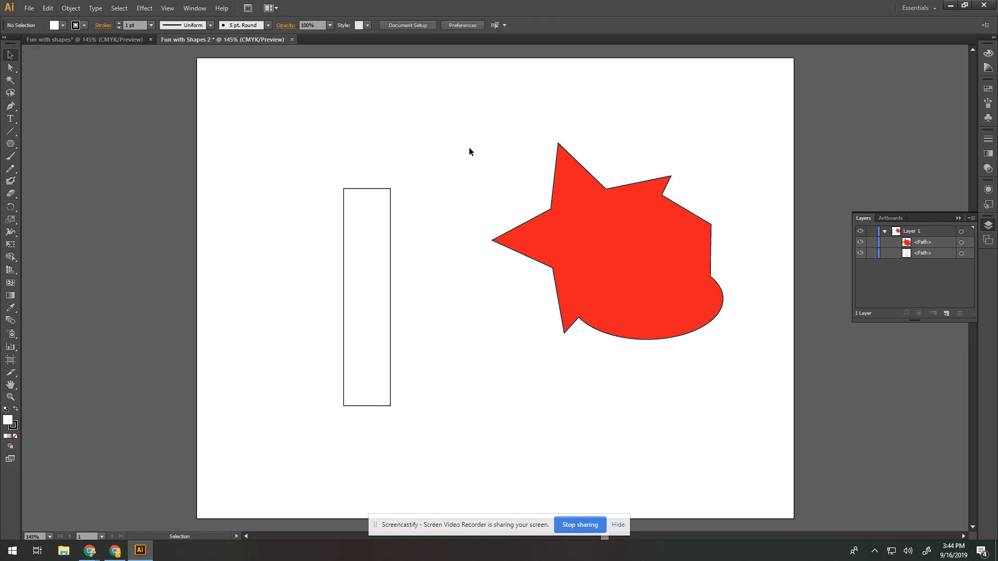
Activate the Shape Builder tool again.
left_click(13, 257)
left_click_drag(14, 259, 55, 261)
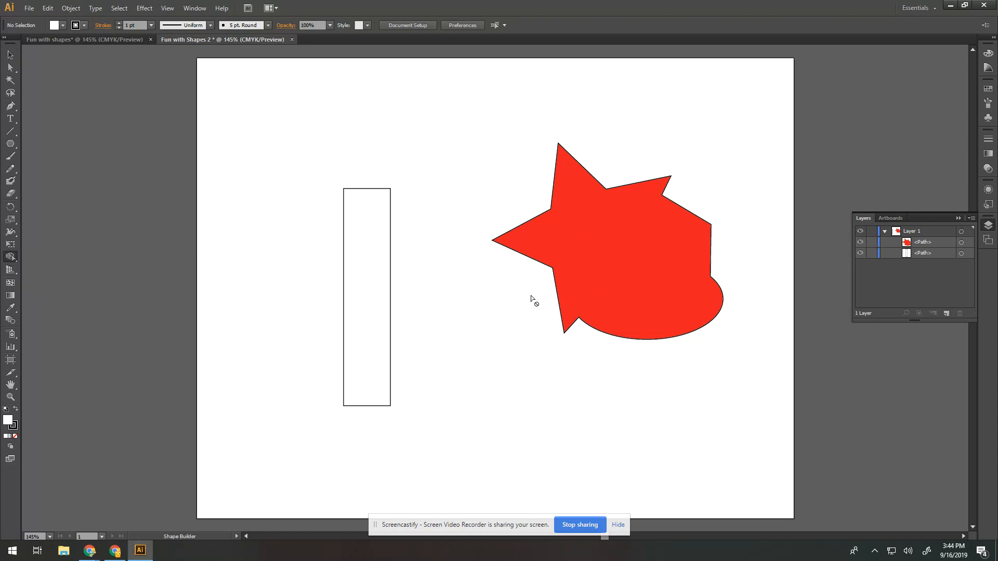